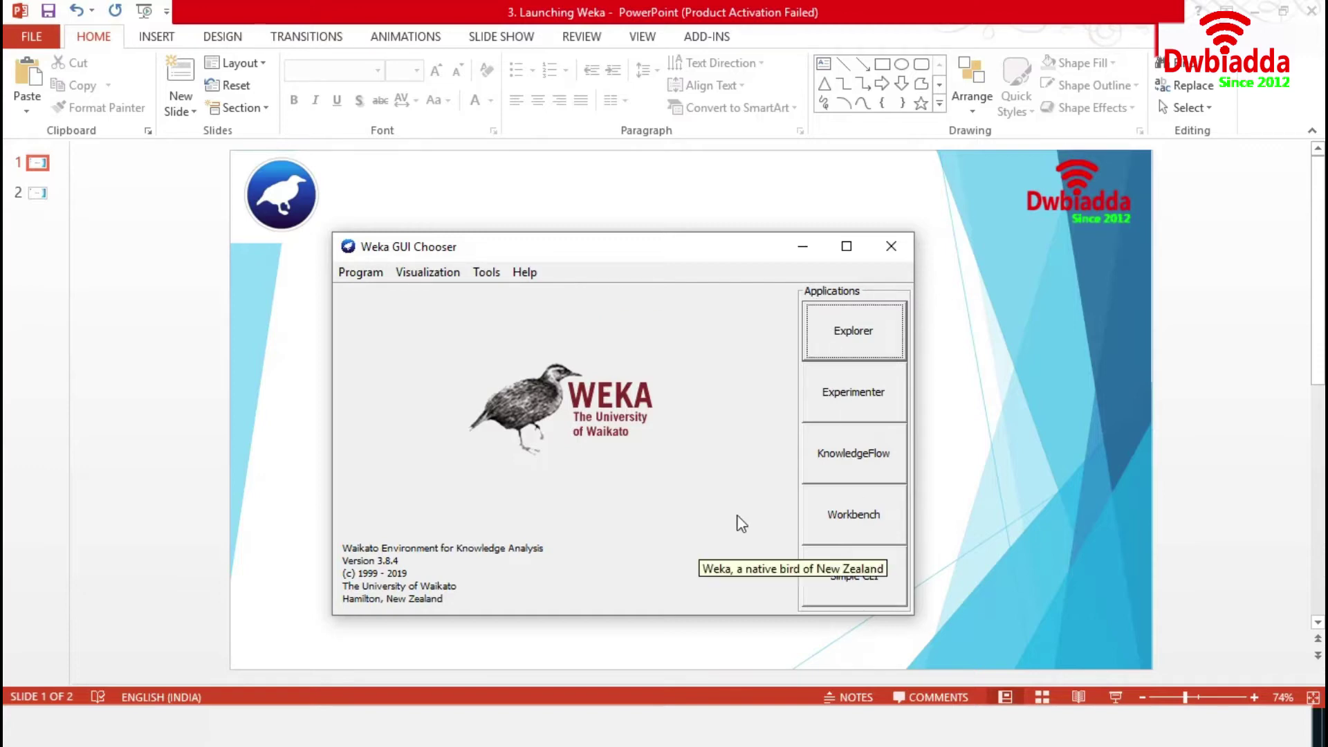
# View the program's message log from the general options, then close it
pyautogui.click(373, 277)
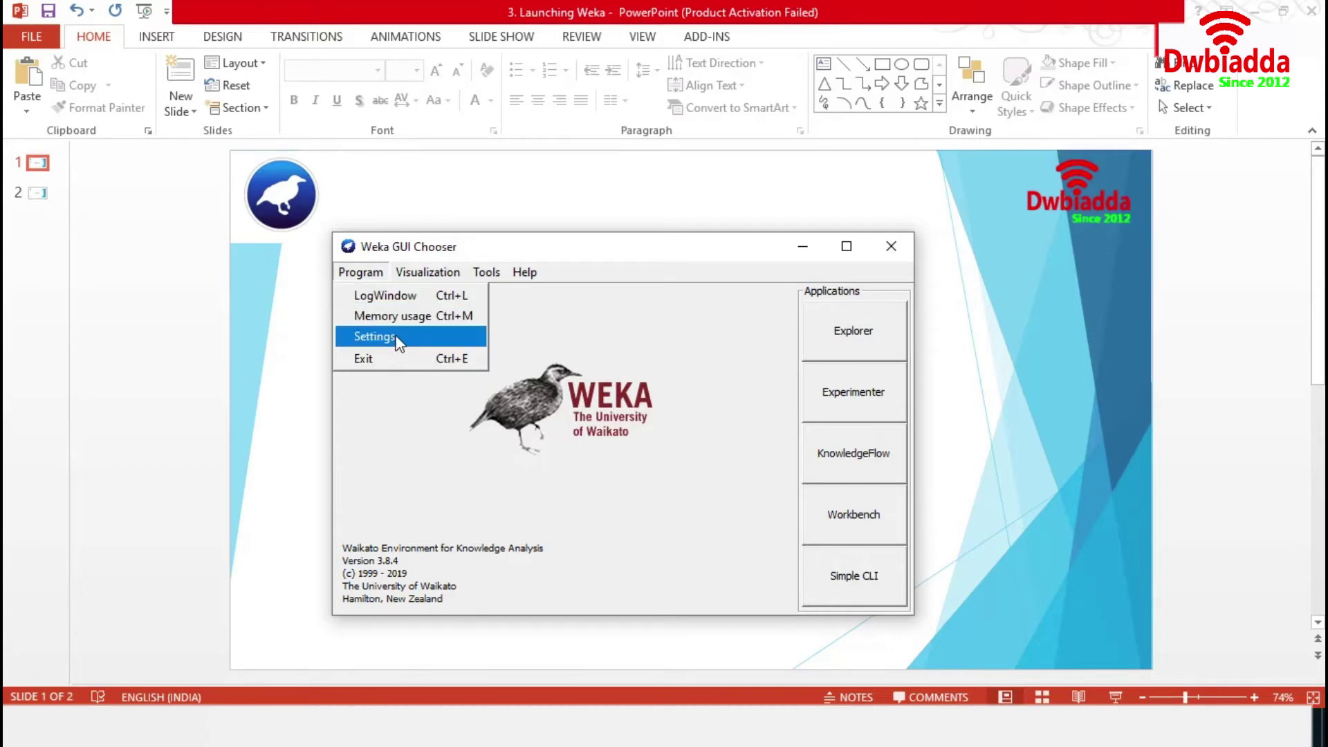
pyautogui.click(365, 298)
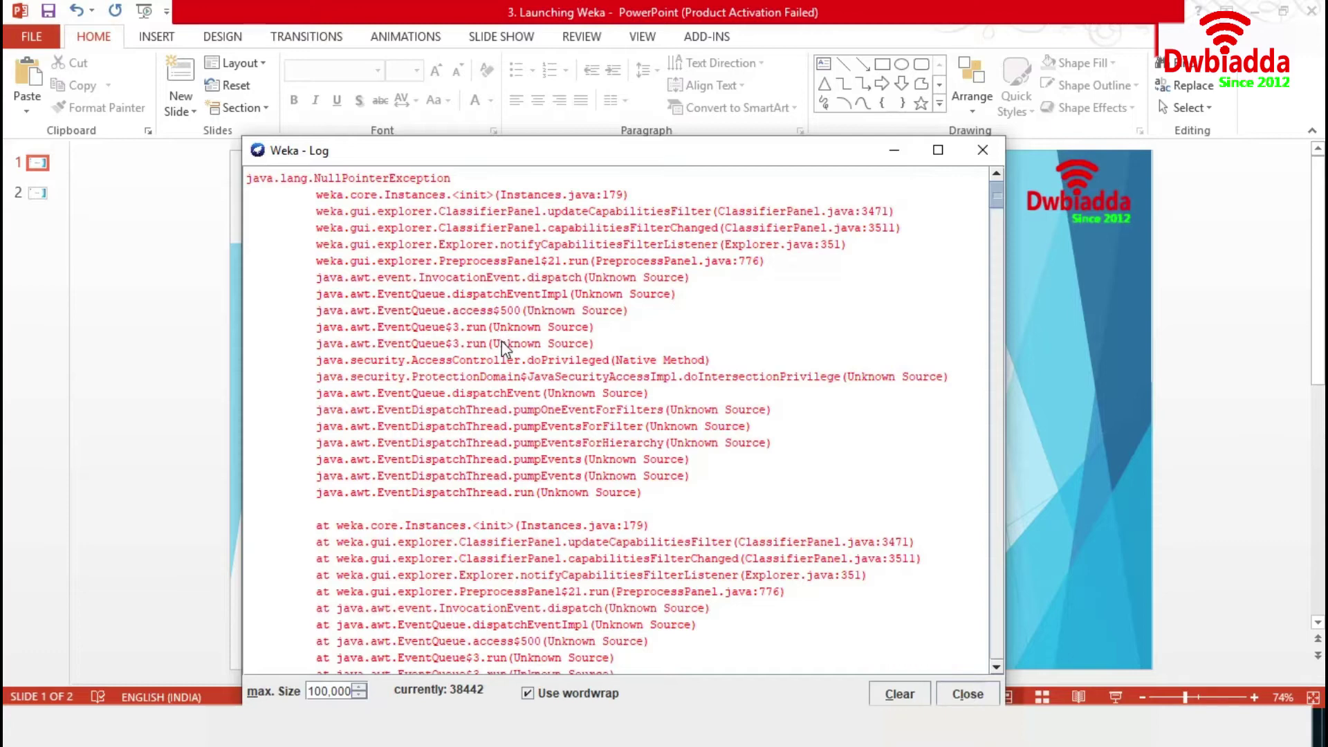
pyautogui.click(968, 693)
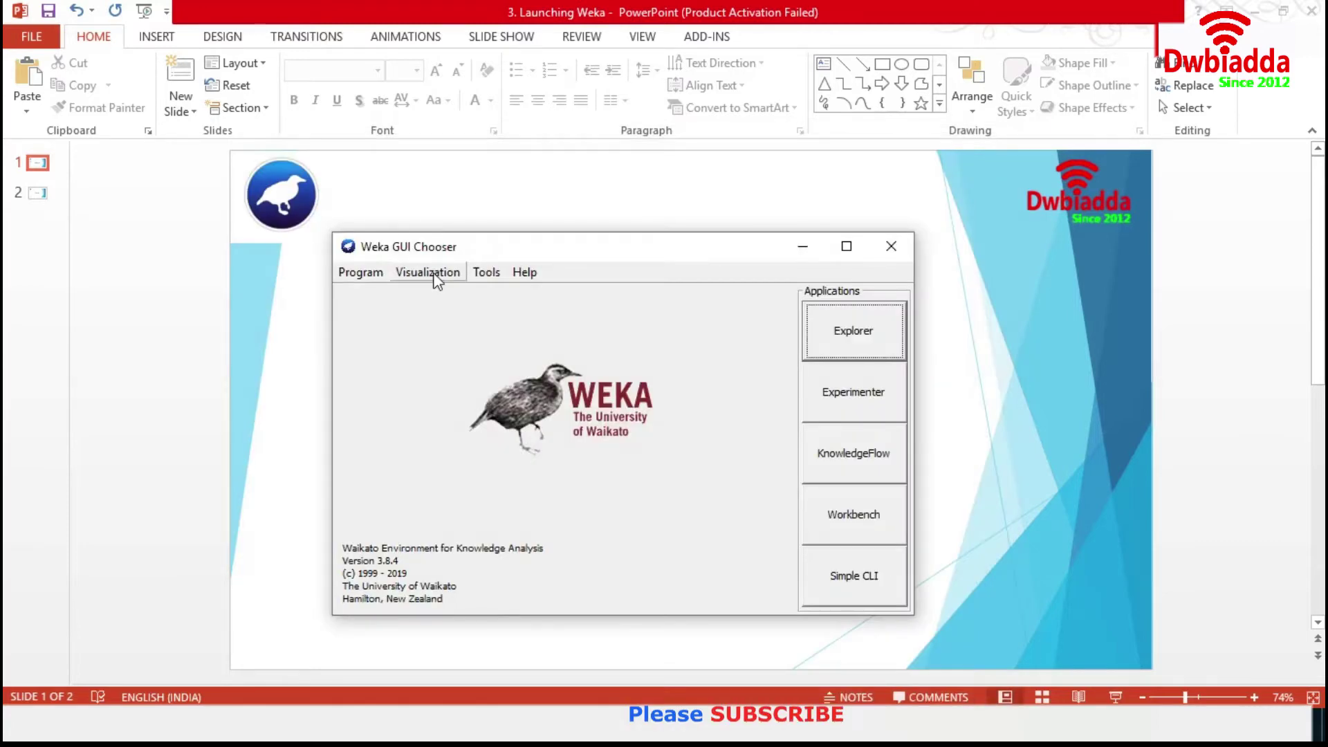
# Plot iris from Documents/weka data as sepal length vs sepal width by class, then close it
pyautogui.click(434, 276)
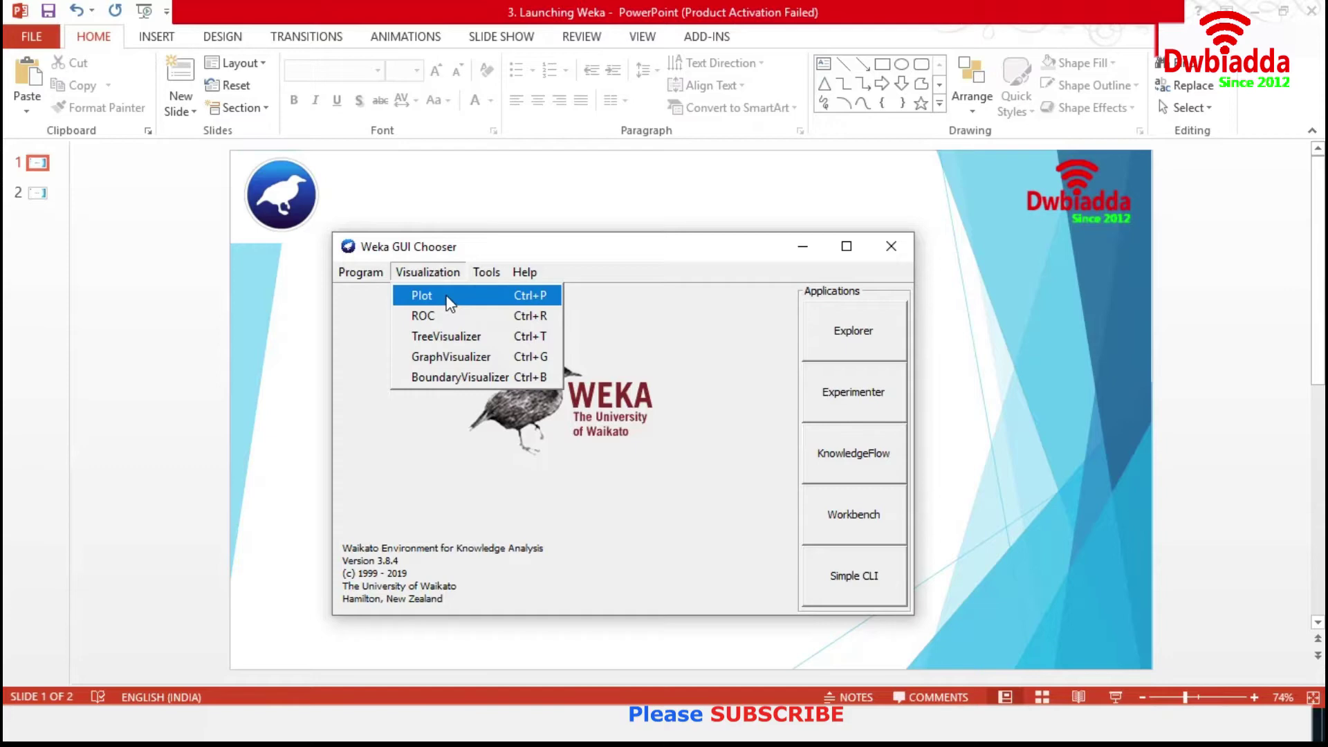
pyautogui.click(447, 298)
pyautogui.doubleClick(649, 282)
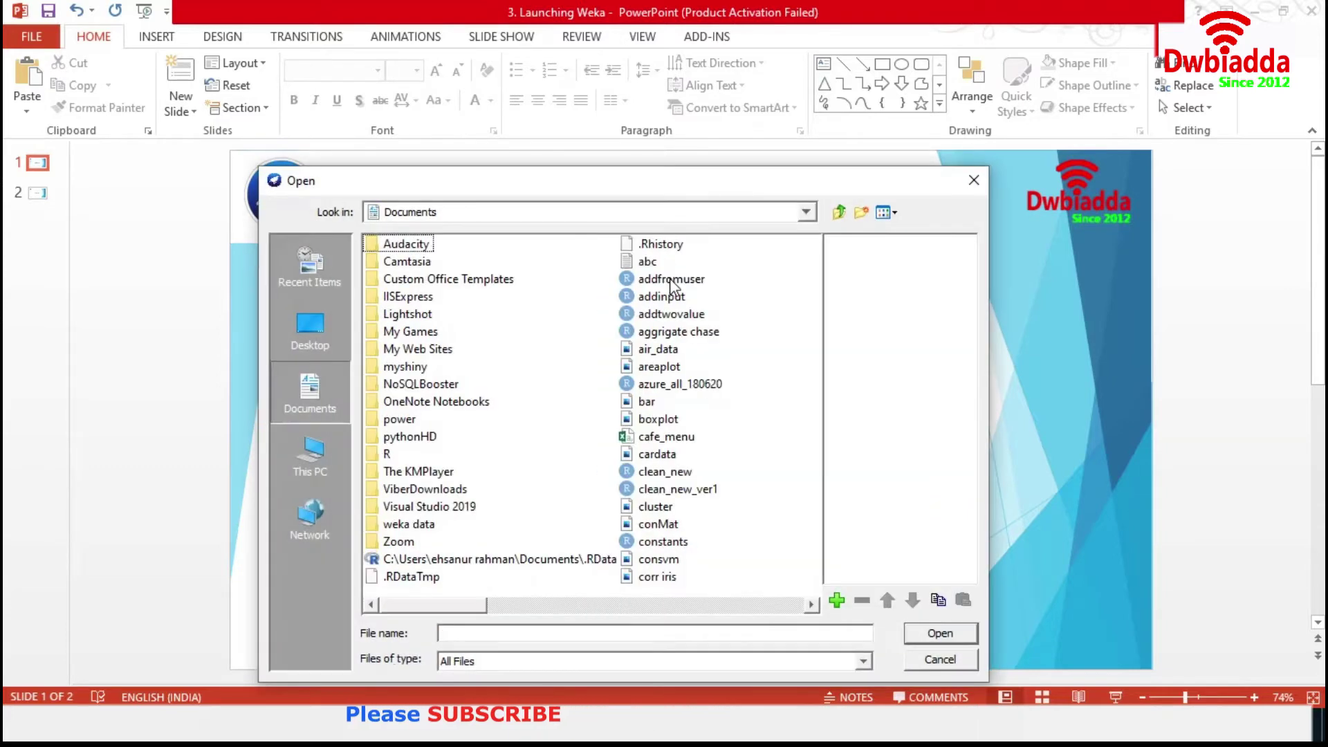
pyautogui.click(396, 529)
pyautogui.doubleClick(395, 530)
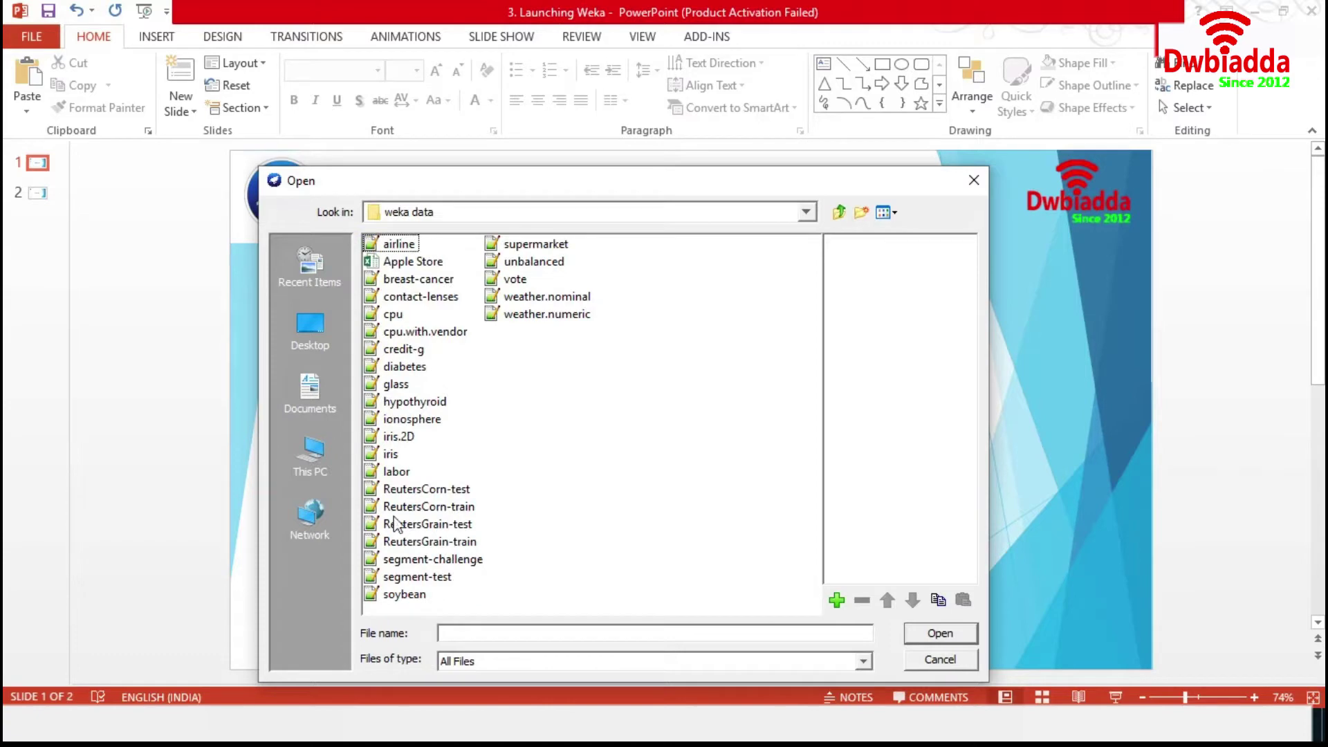
pyautogui.doubleClick(389, 454)
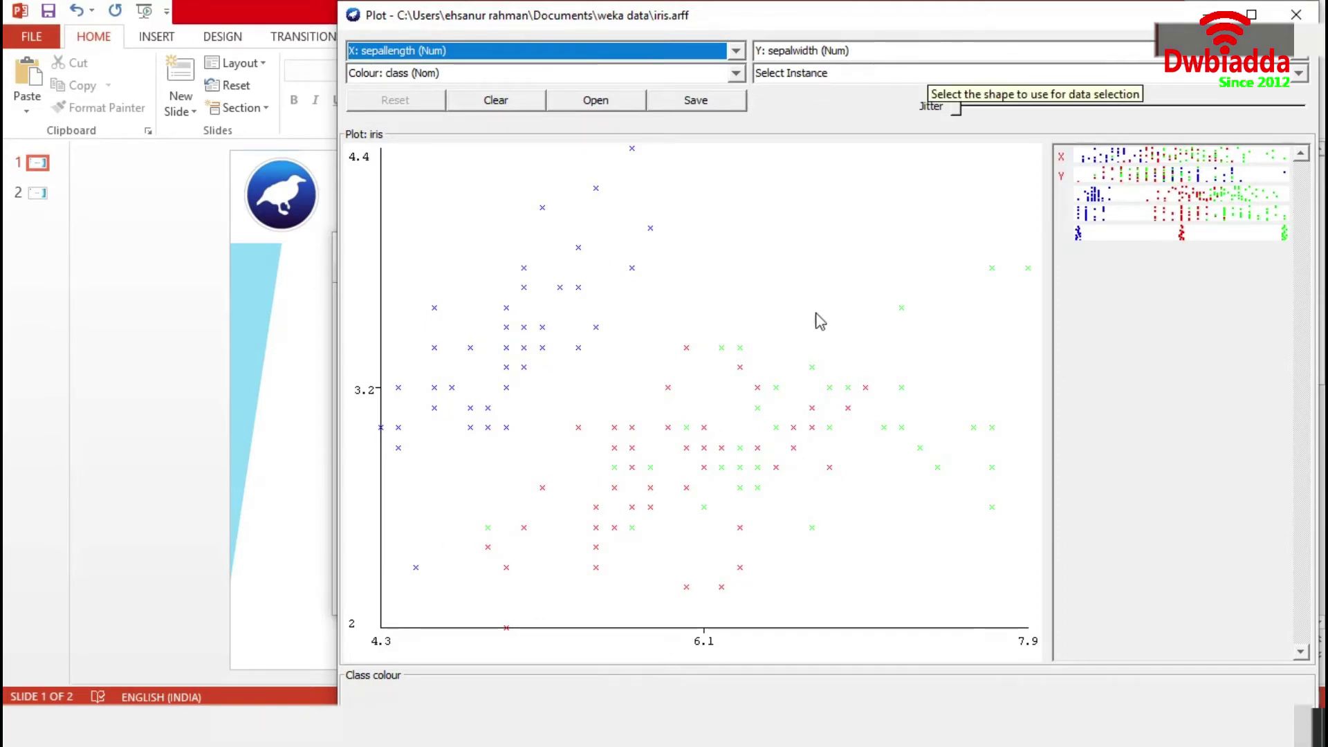
pyautogui.click(1291, 15)
# Launch the BoundaryVisualizer and load the iris dataset from the weka data folder
pyautogui.click(428, 272)
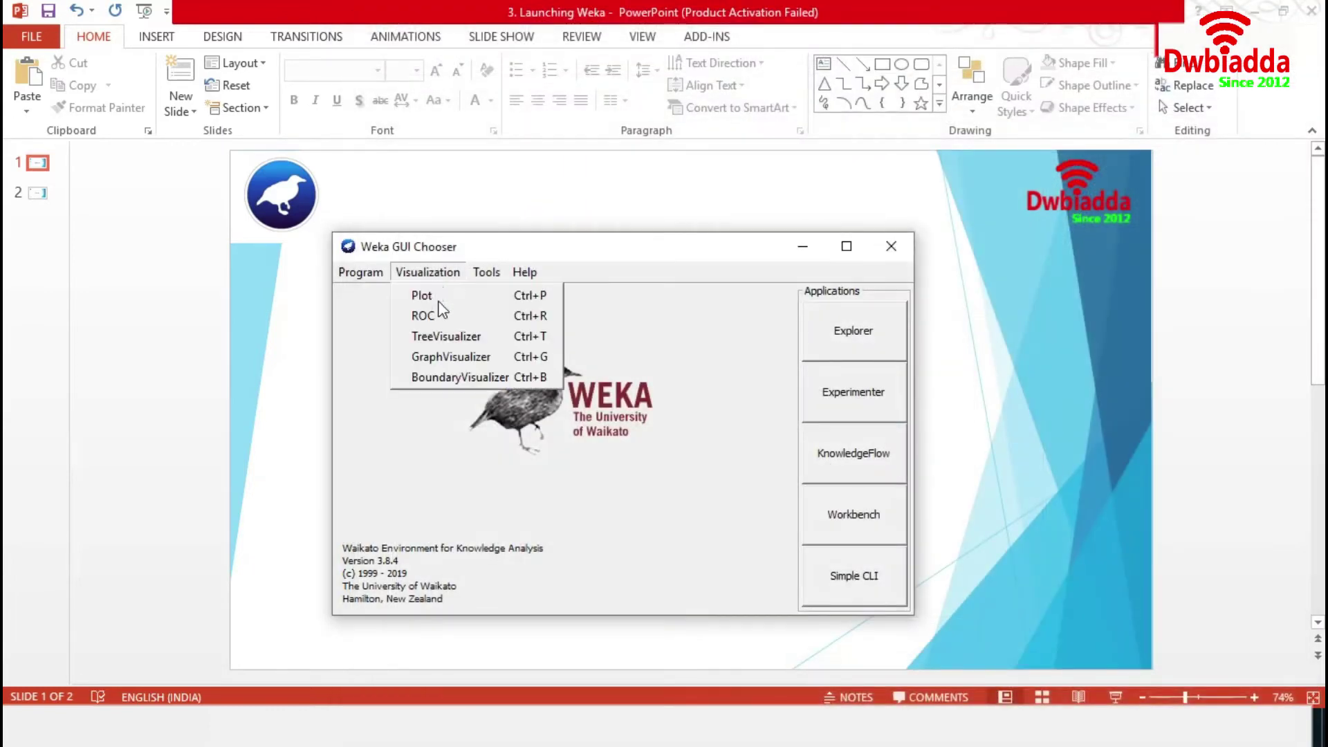
pyautogui.click(465, 380)
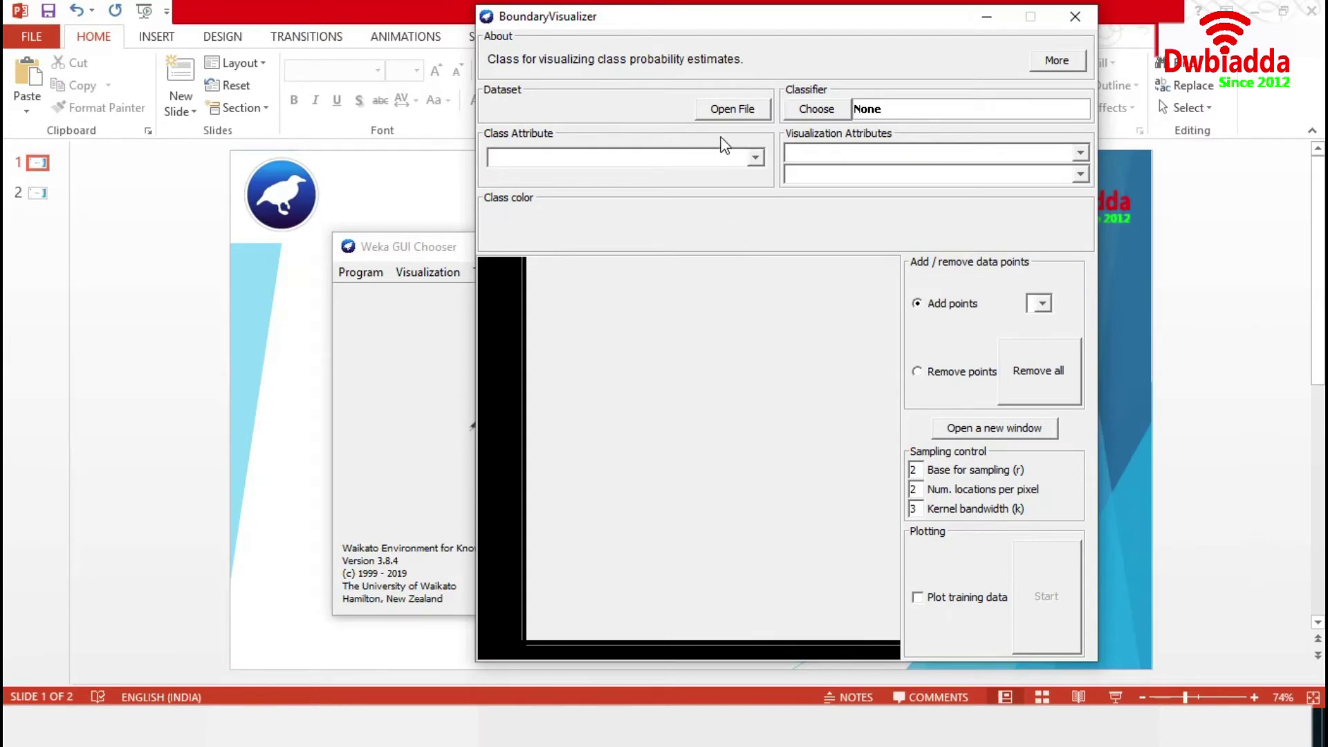
pyautogui.click(726, 113)
pyautogui.doubleClick(803, 197)
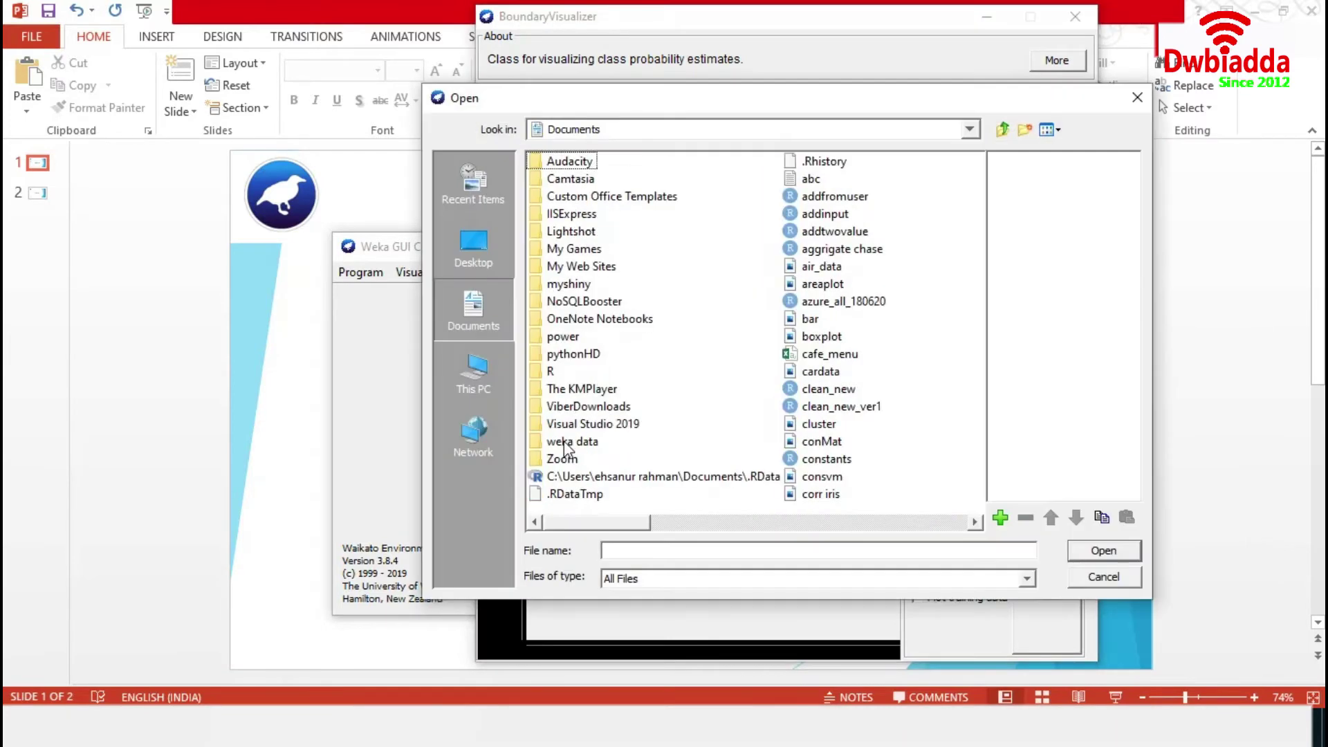
pyautogui.doubleClick(560, 441)
pyautogui.doubleClick(553, 371)
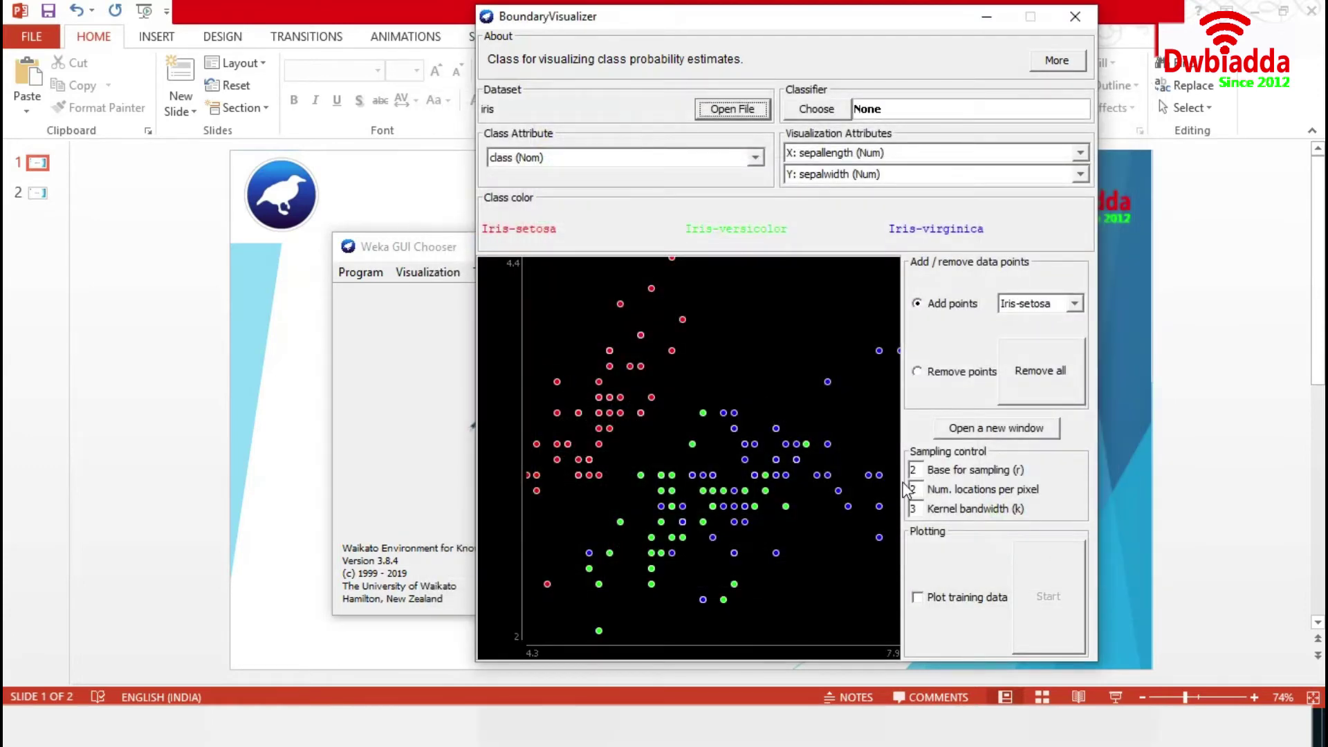
# Draw functions > Logistic class-probability boundaries with training data plotted, then close the window
pyautogui.click(820, 111)
pyautogui.click(797, 127)
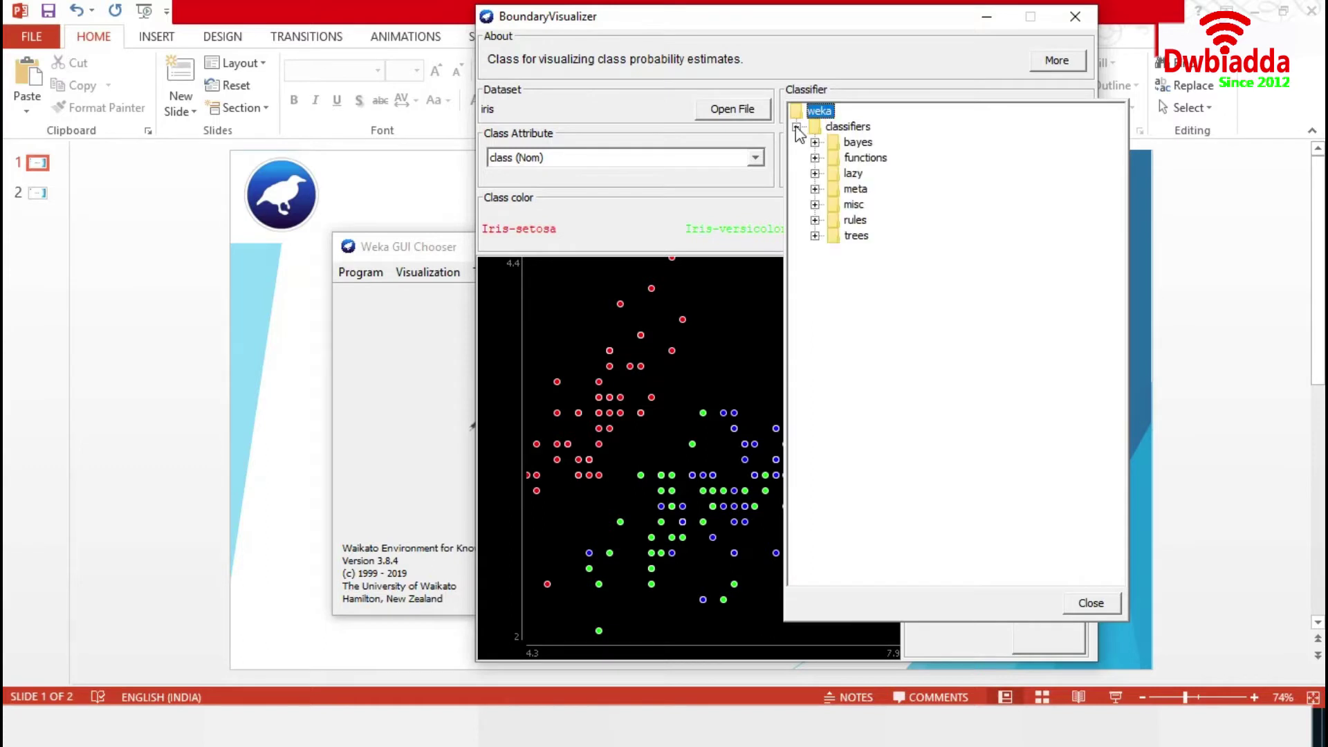
pyautogui.click(815, 158)
pyautogui.click(879, 204)
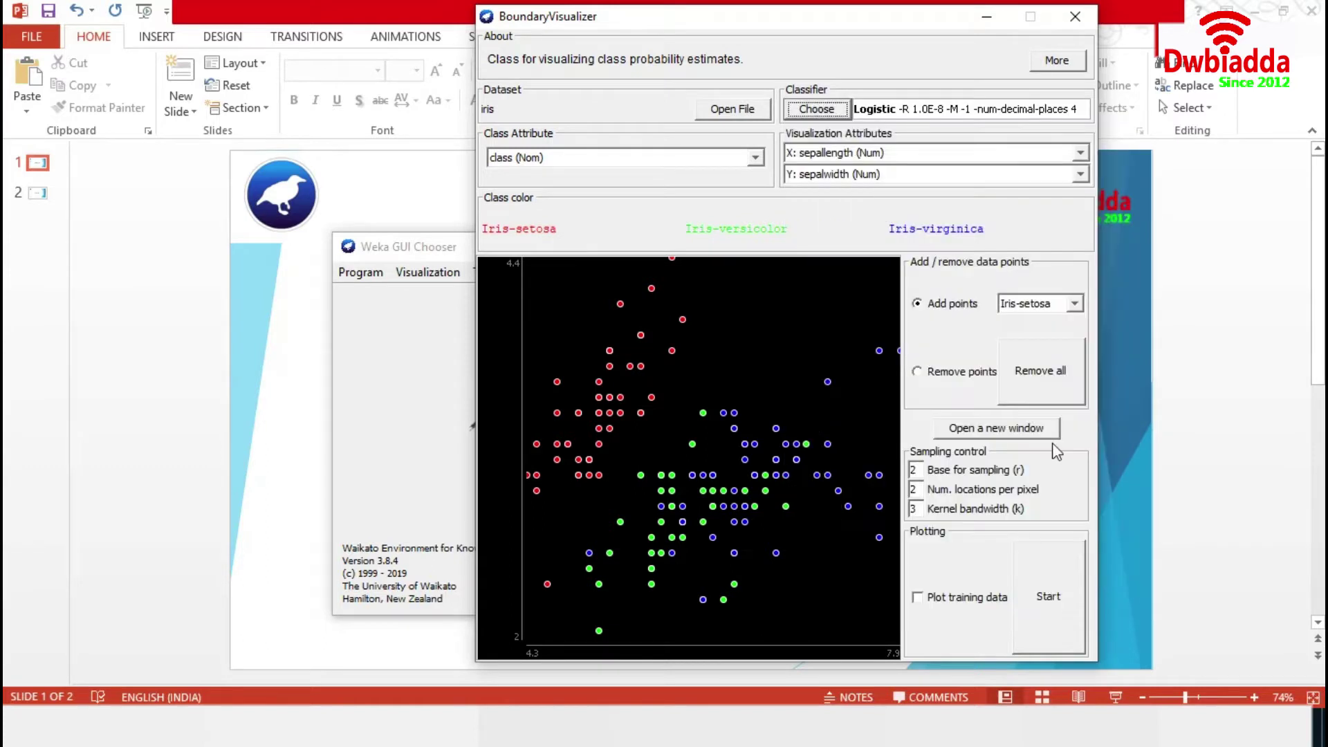
pyautogui.click(923, 596)
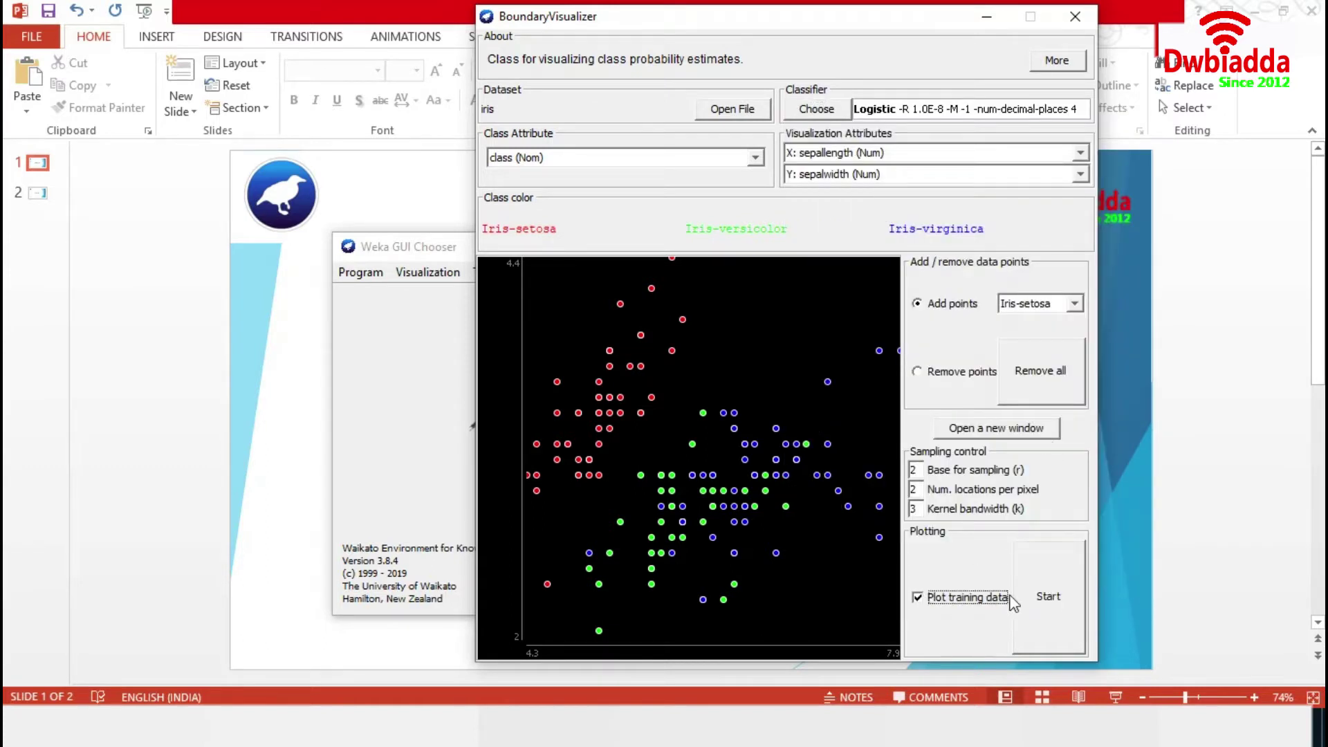
pyautogui.click(1028, 593)
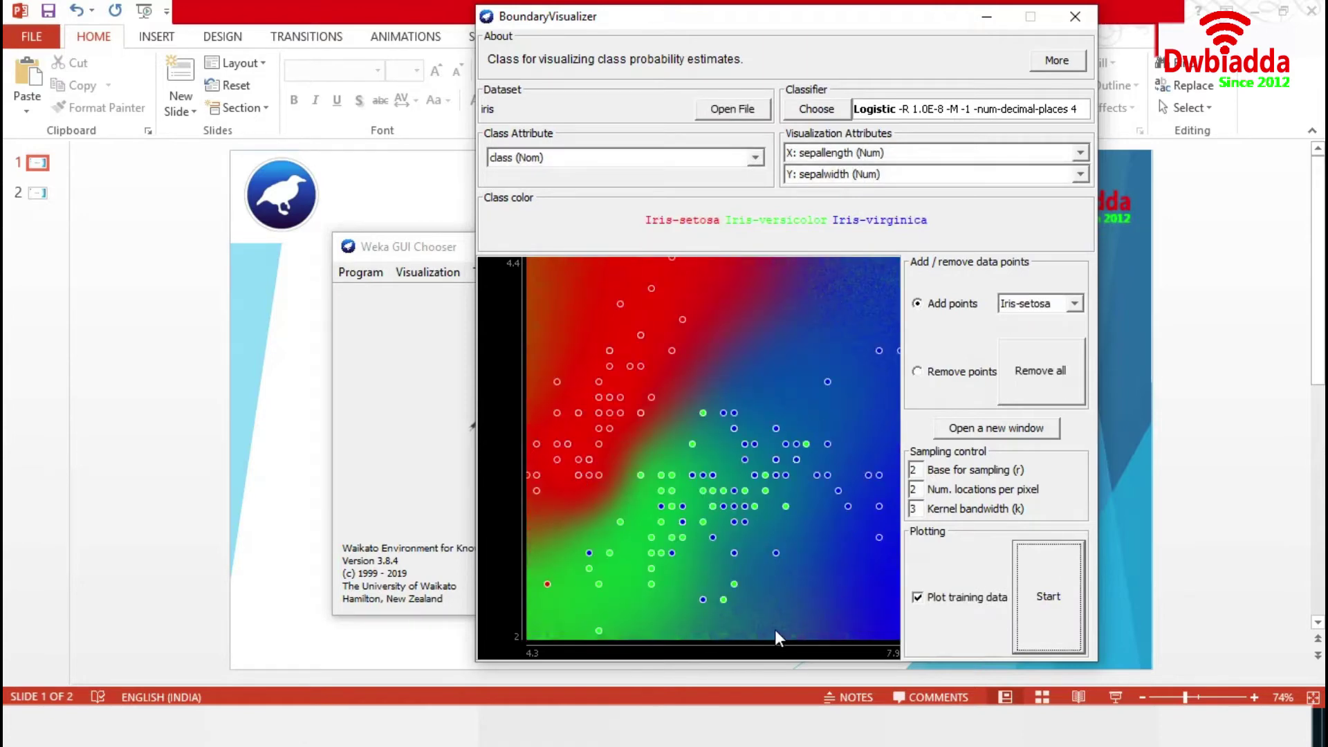
pyautogui.moveTo(776, 623)
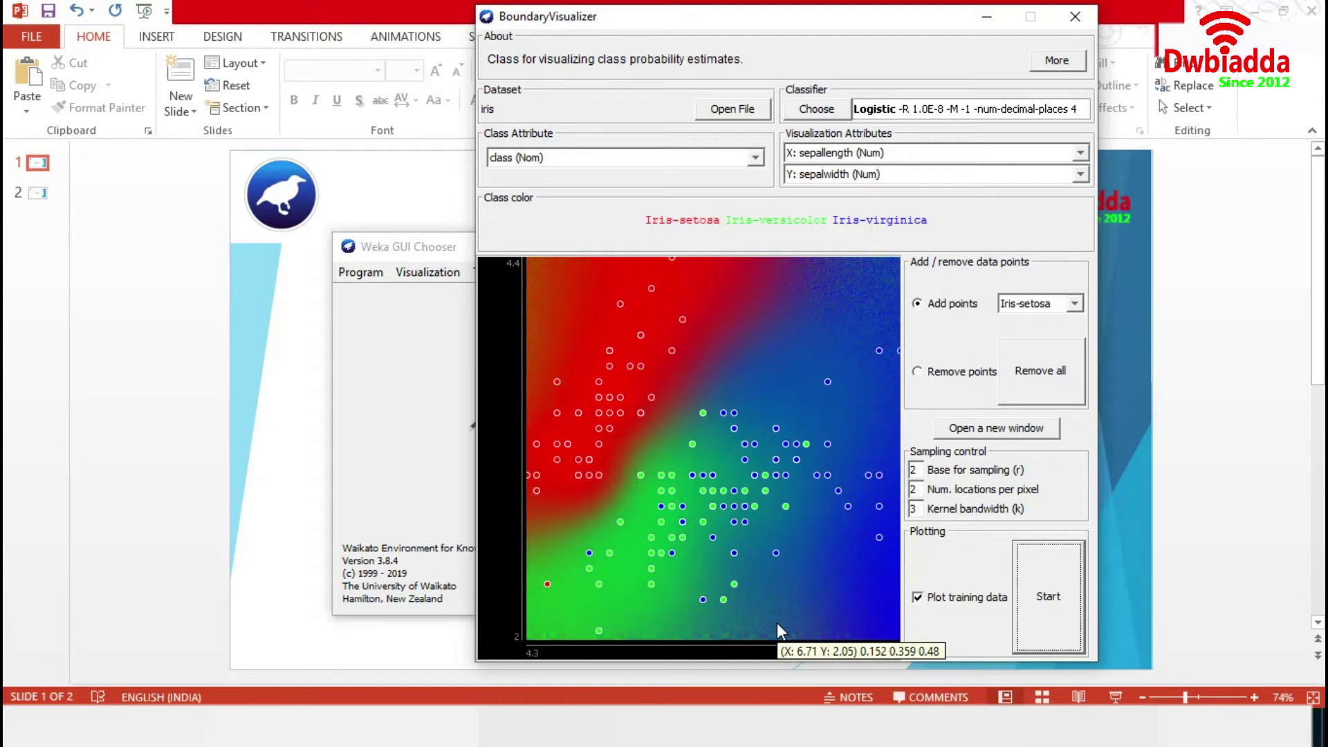
pyautogui.click(1075, 16)
# Confirm closing the BoundaryVisualizer and launch the ArffViewer from Tools
pyautogui.click(741, 367)
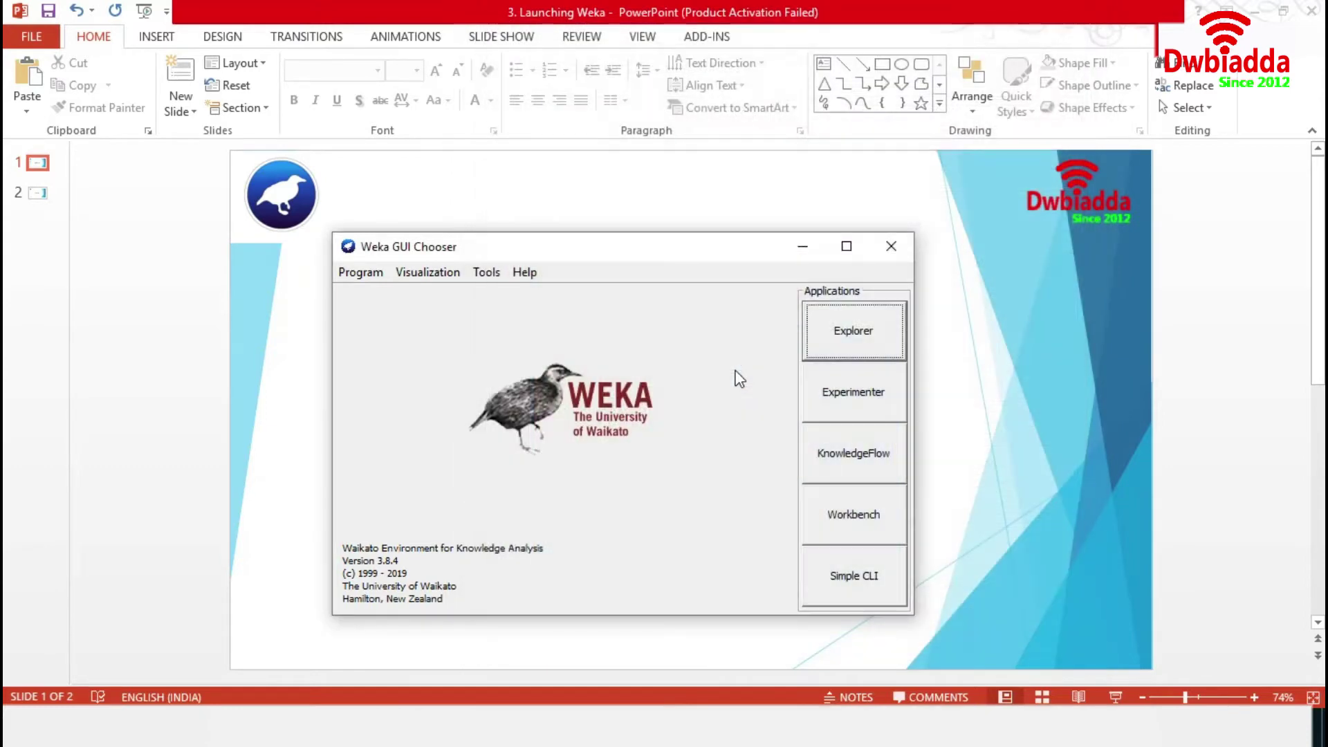
pyautogui.click(488, 273)
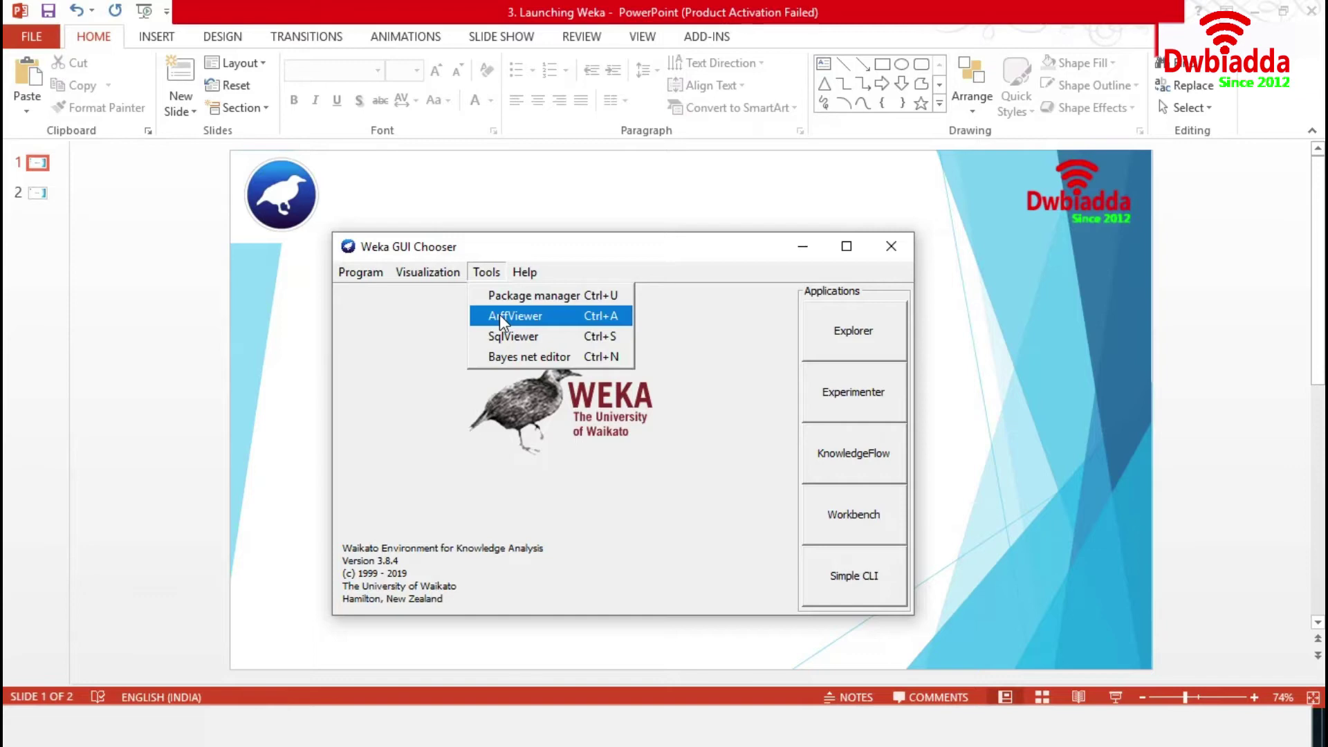
pyautogui.click(500, 314)
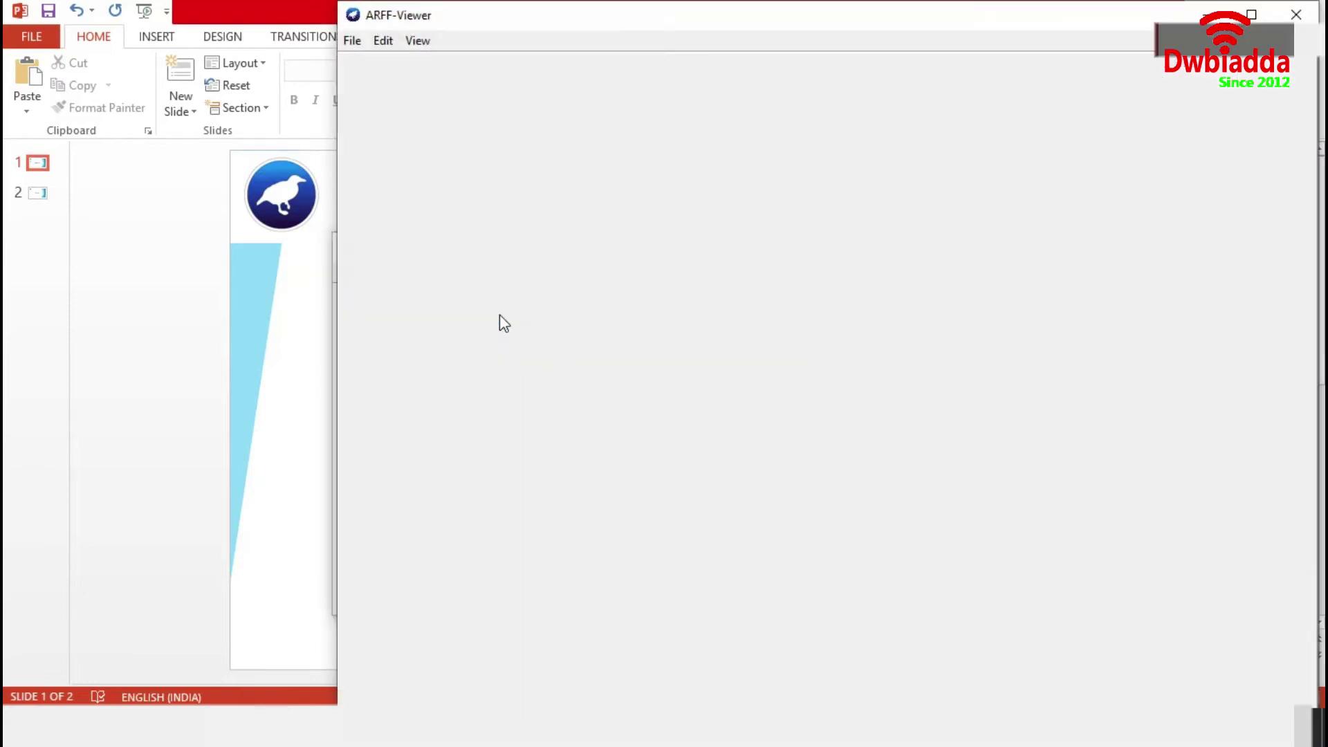
# Load Documents/weka data/iris.arff into the ArffViewer table, inspect it, then close the viewer
pyautogui.click(354, 42)
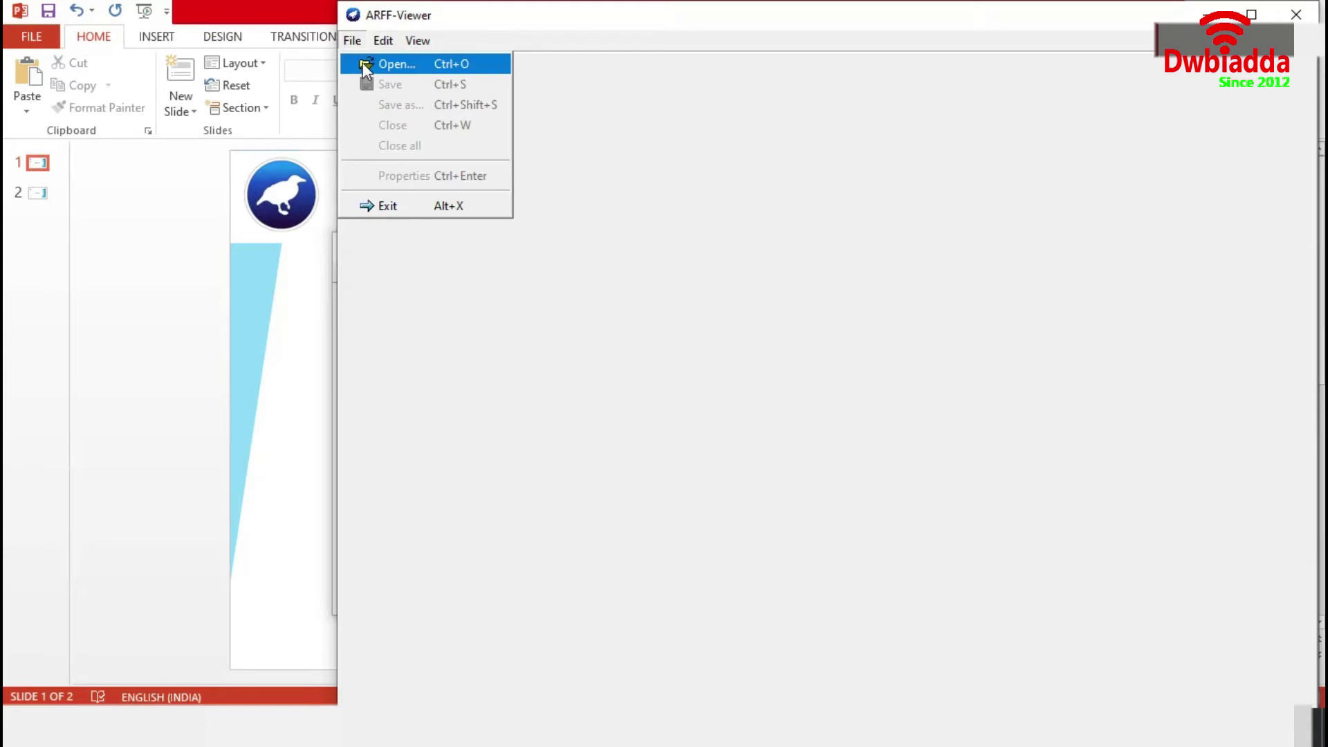
pyautogui.click(363, 63)
pyautogui.click(514, 359)
pyautogui.doubleClick(587, 495)
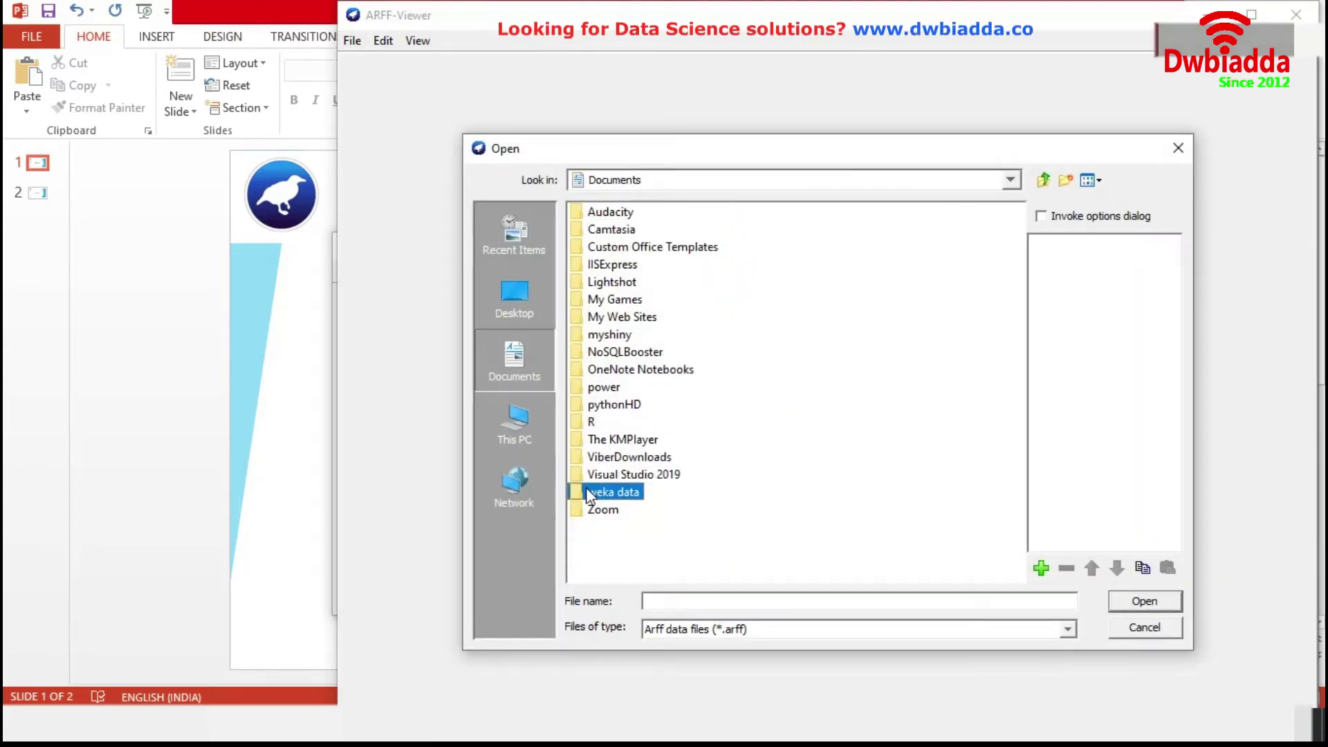
pyautogui.doubleClick(595, 405)
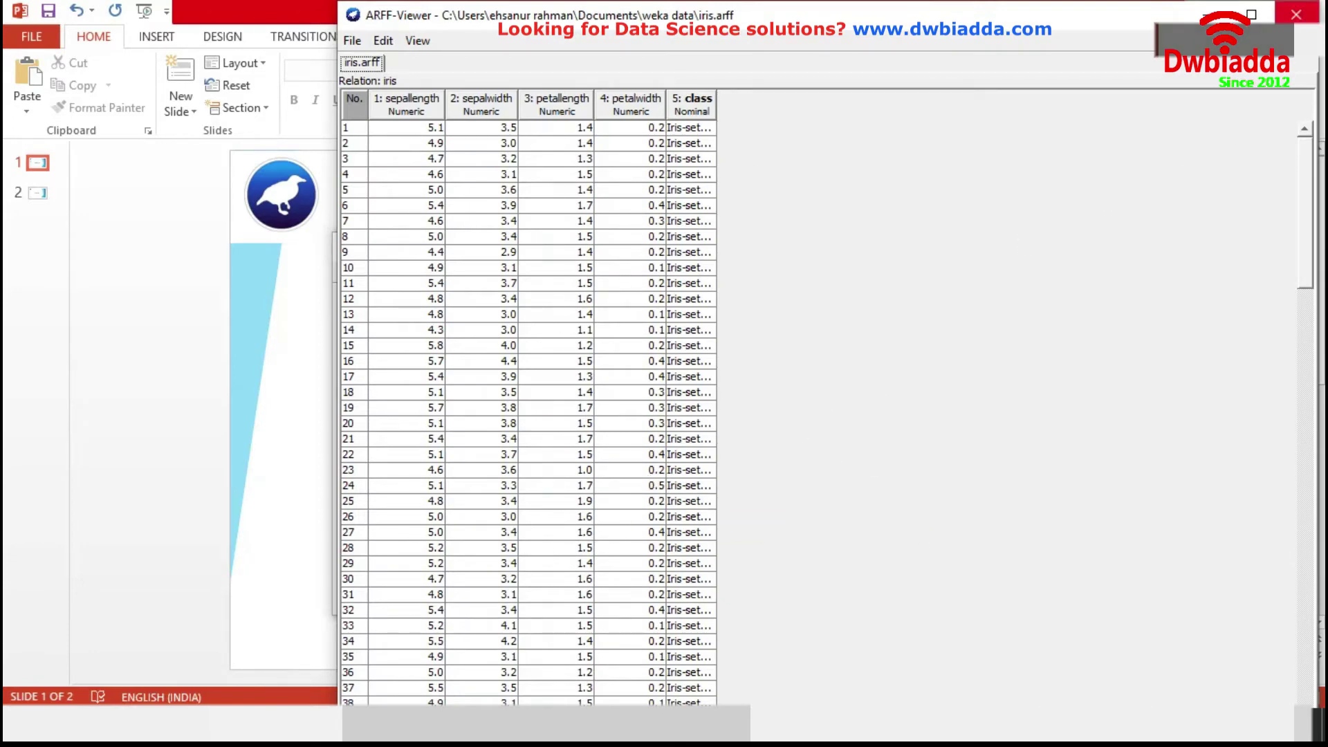
pyautogui.click(1296, 15)
pyautogui.click(486, 272)
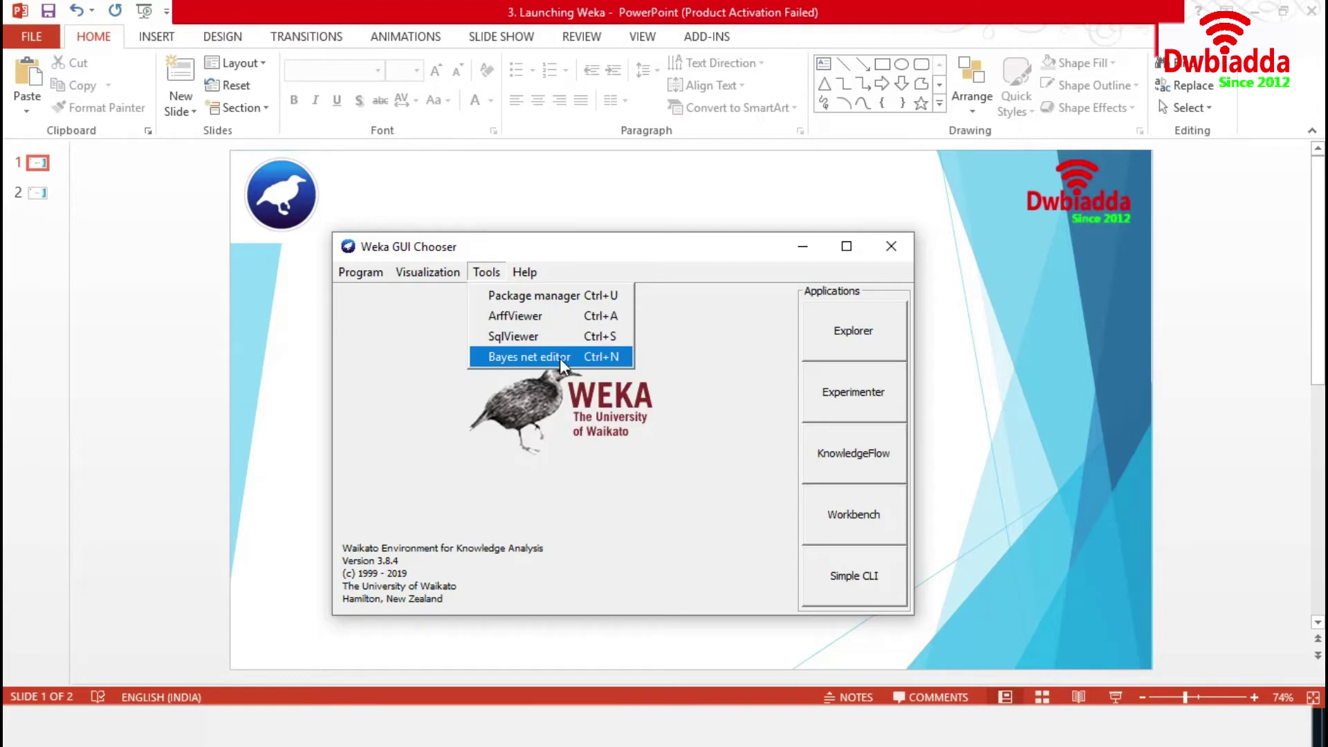
pyautogui.moveTo(527, 274)
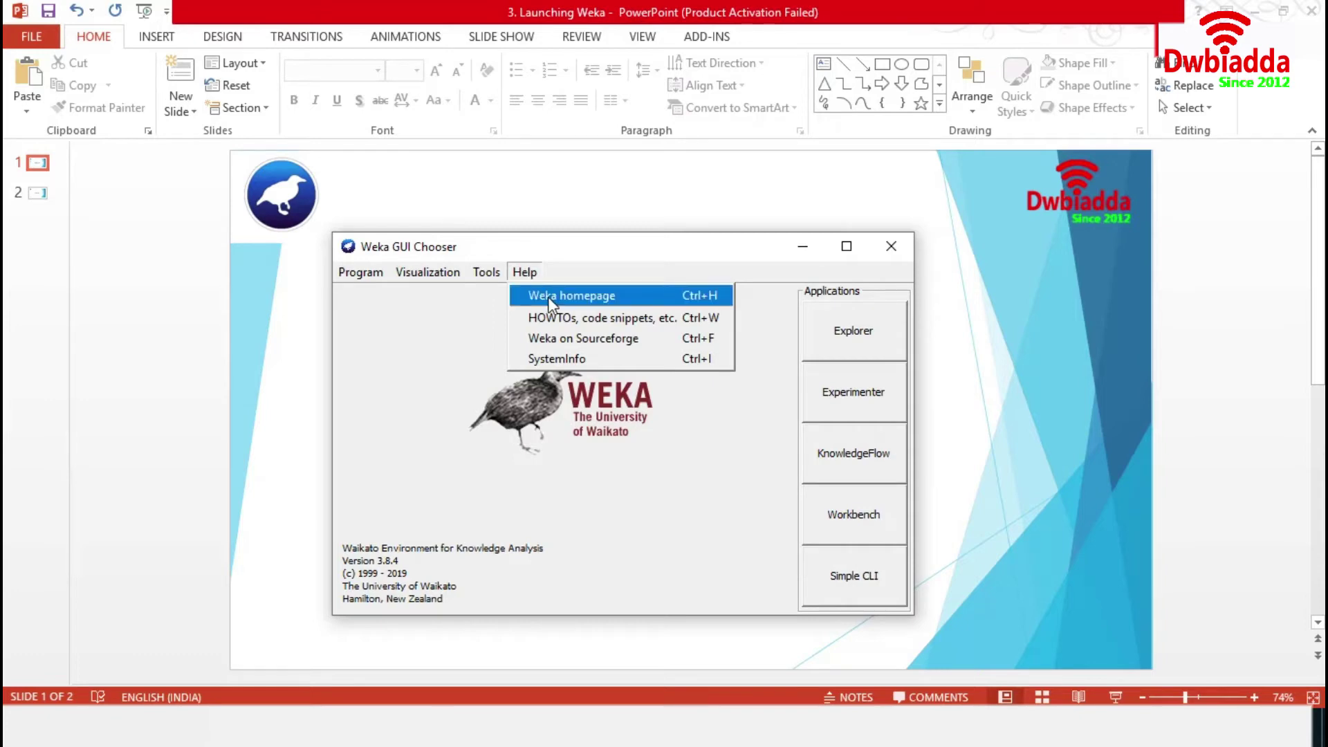
pyautogui.click(581, 360)
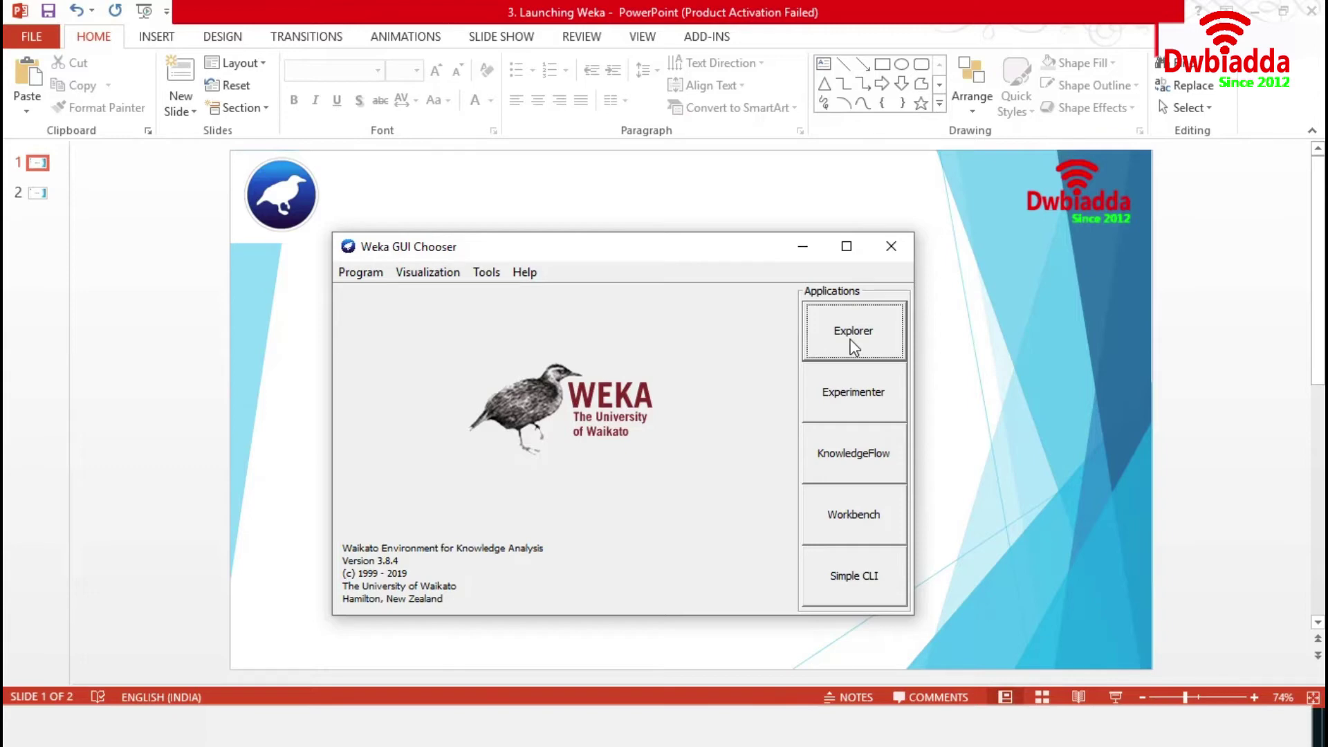
pyautogui.click(850, 340)
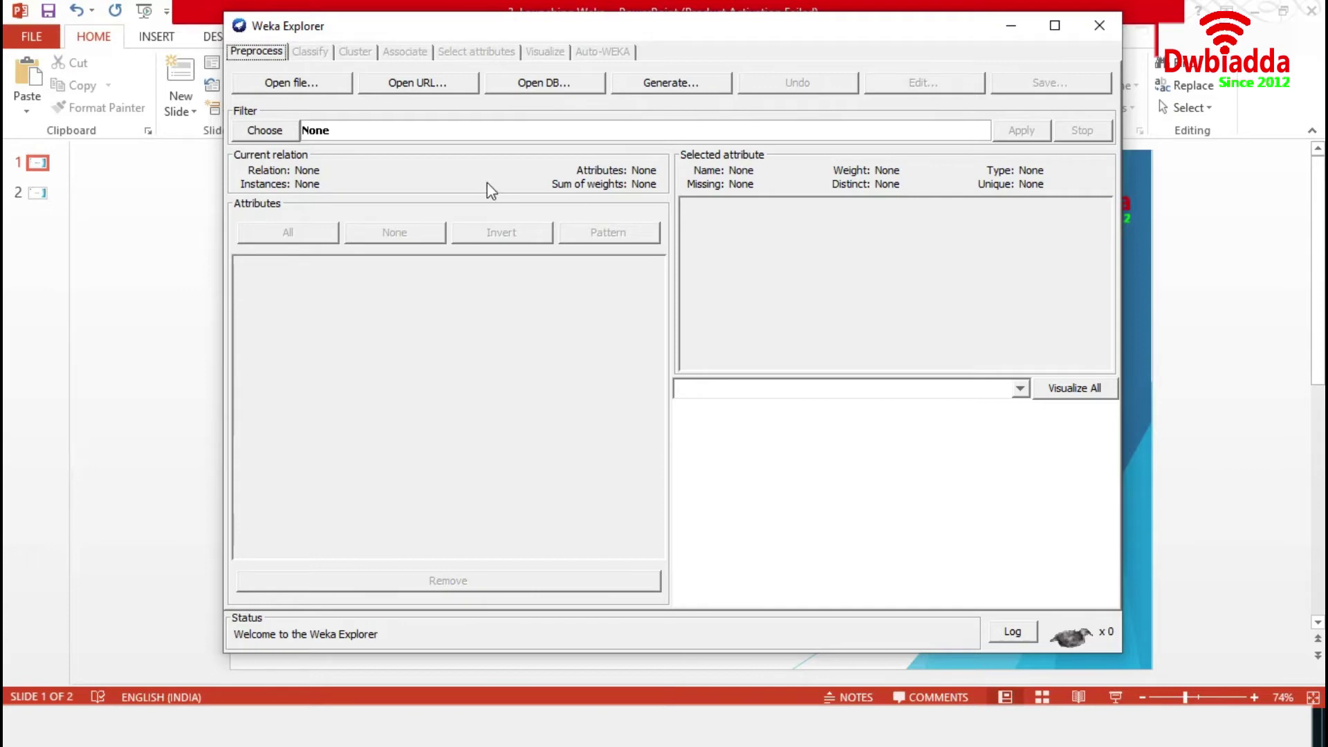
# Open iris.arff from the weka data folder, loading 150 instances and 5 attributes
pyautogui.click(292, 82)
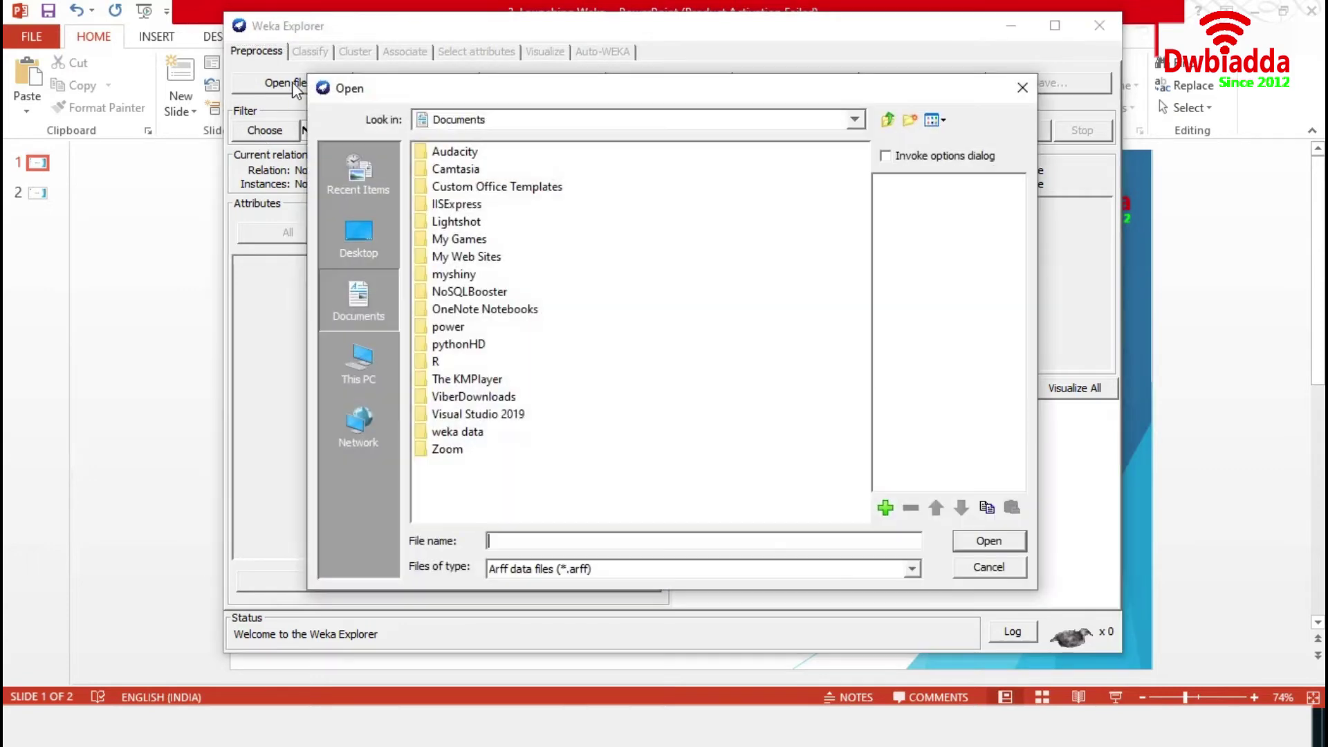
pyautogui.click(469, 430)
pyautogui.doubleClick(470, 432)
pyautogui.doubleClick(440, 342)
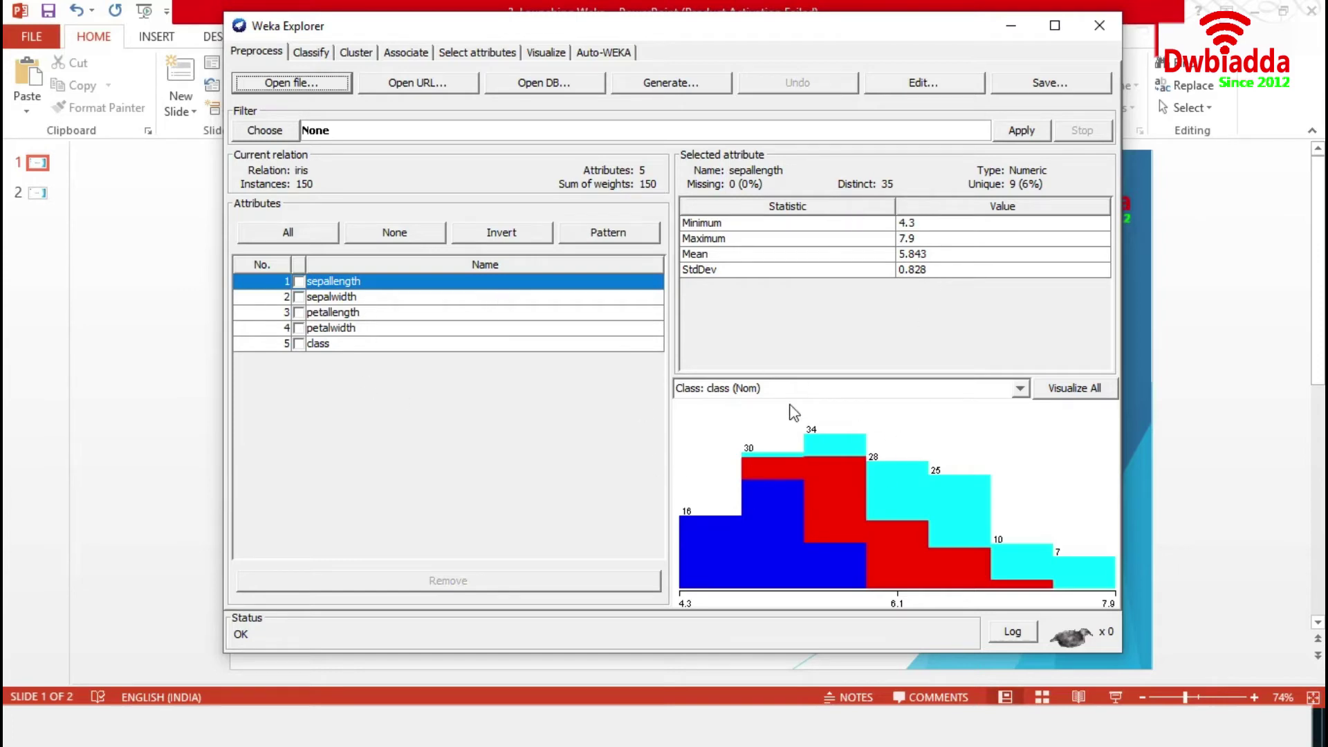
# Inspect sepalwidth statistics, then the class attribute's three species at 50 instances each
pyautogui.click(580, 382)
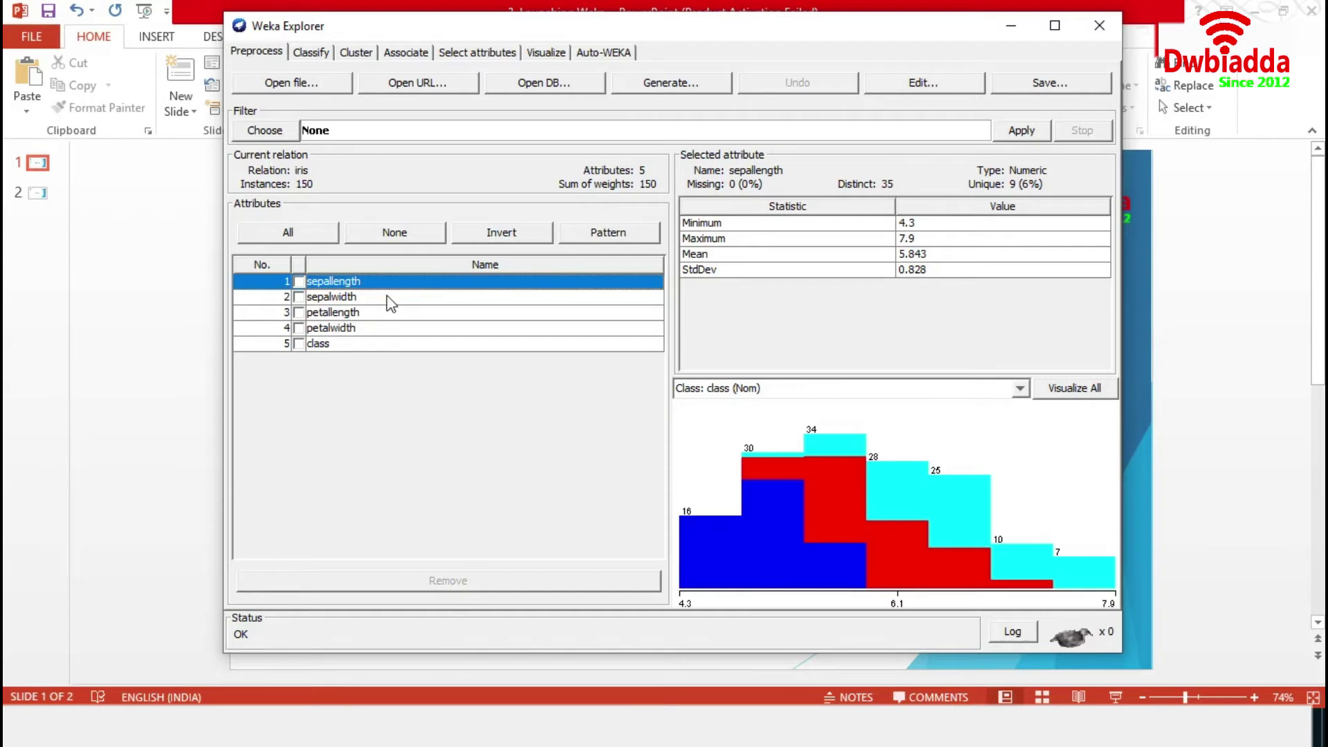
pyautogui.click(387, 297)
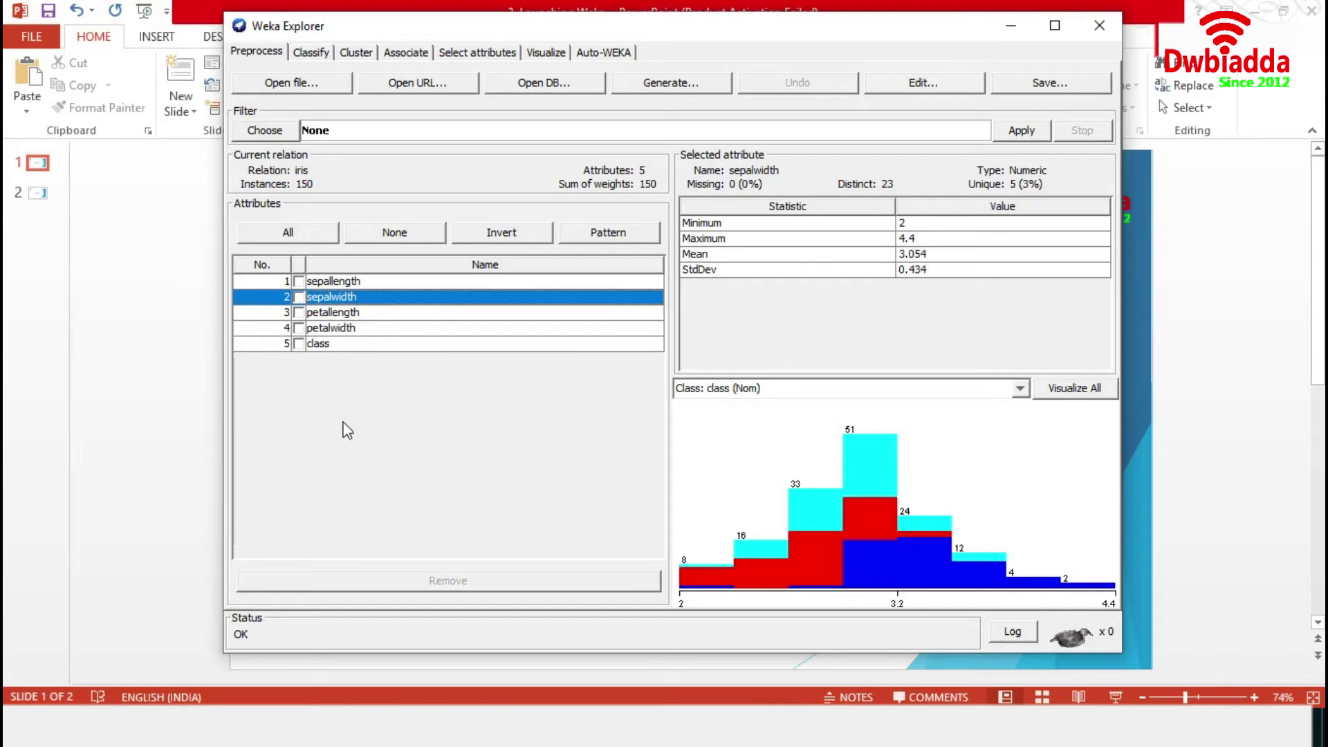
pyautogui.click(347, 345)
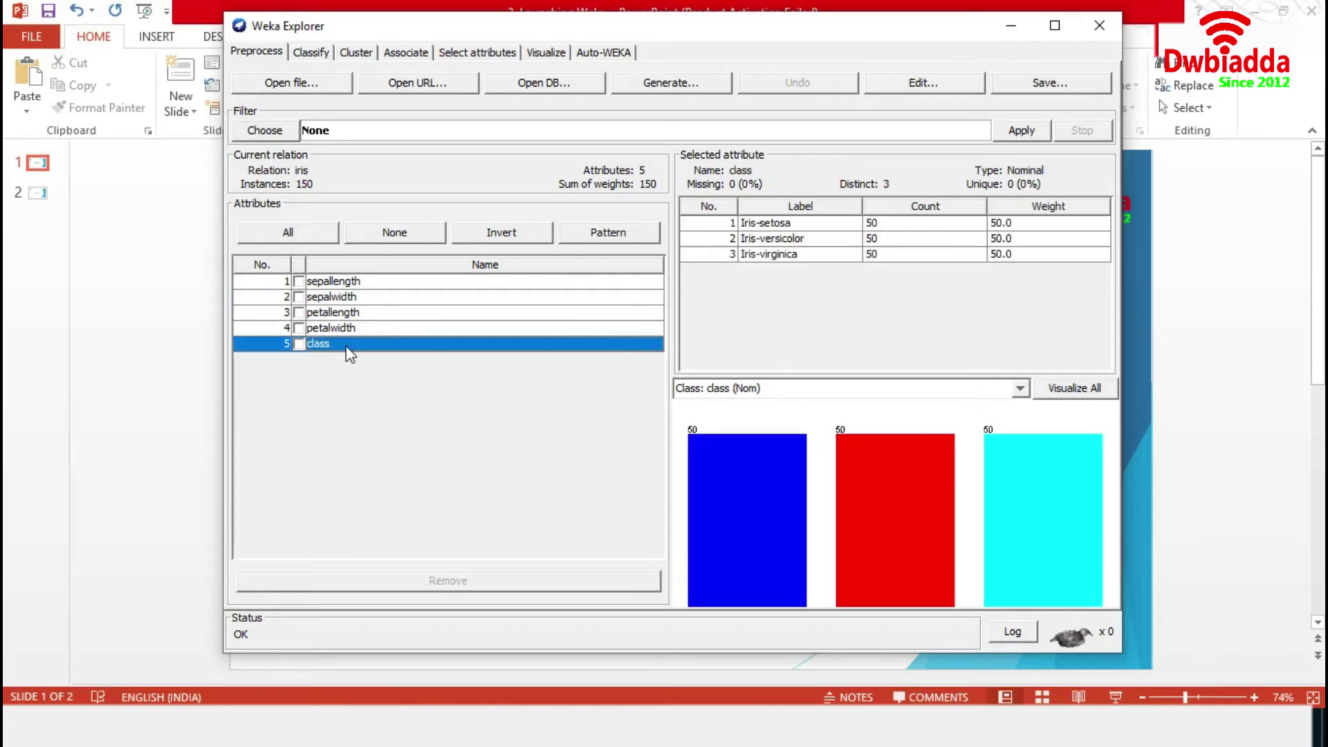
pyautogui.click(274, 133)
pyautogui.click(244, 148)
pyautogui.click(263, 211)
pyautogui.click(282, 226)
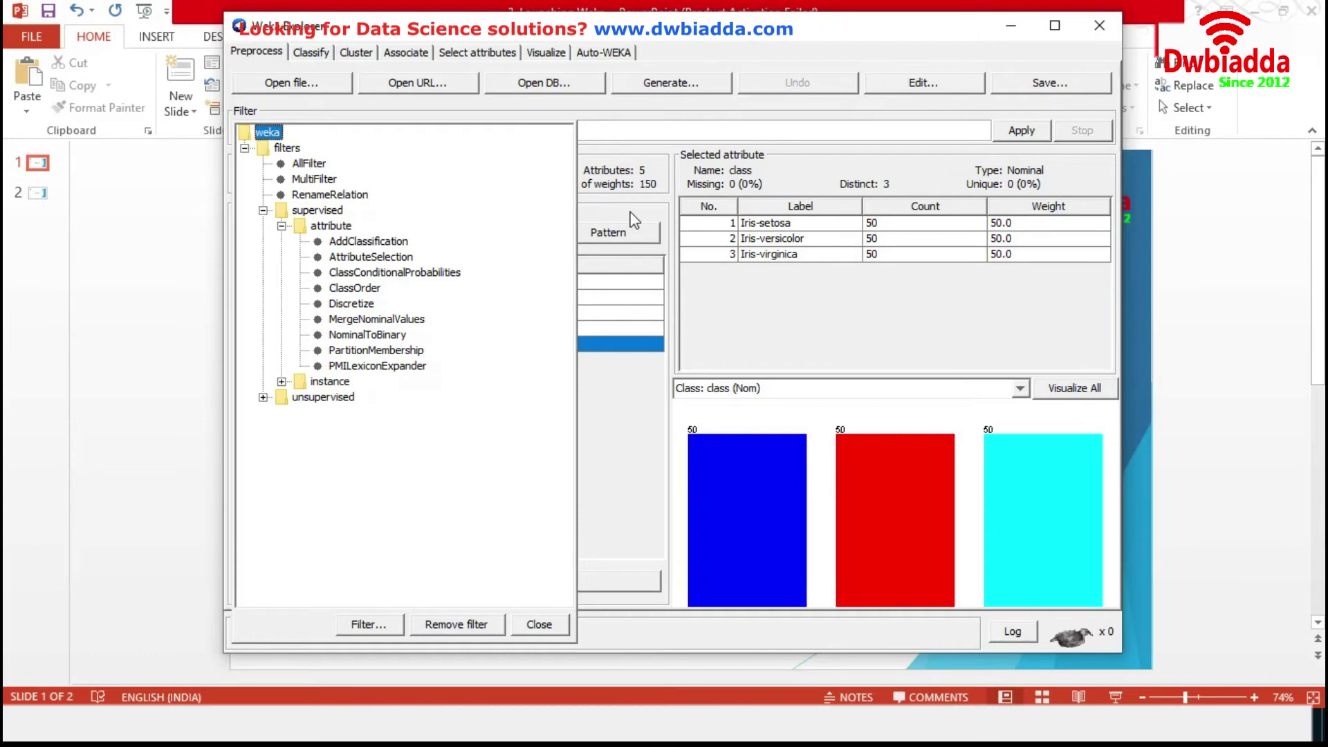
pyautogui.press('Escape')
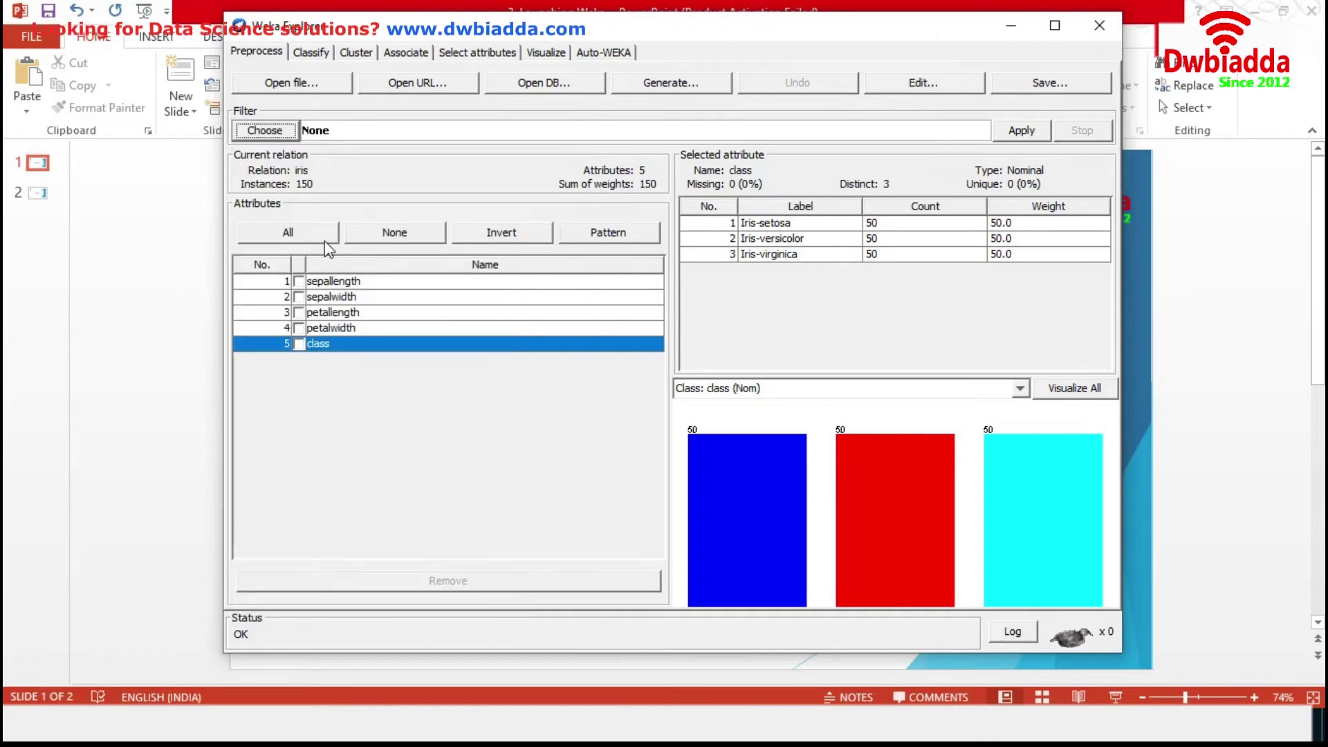
pyautogui.click(301, 51)
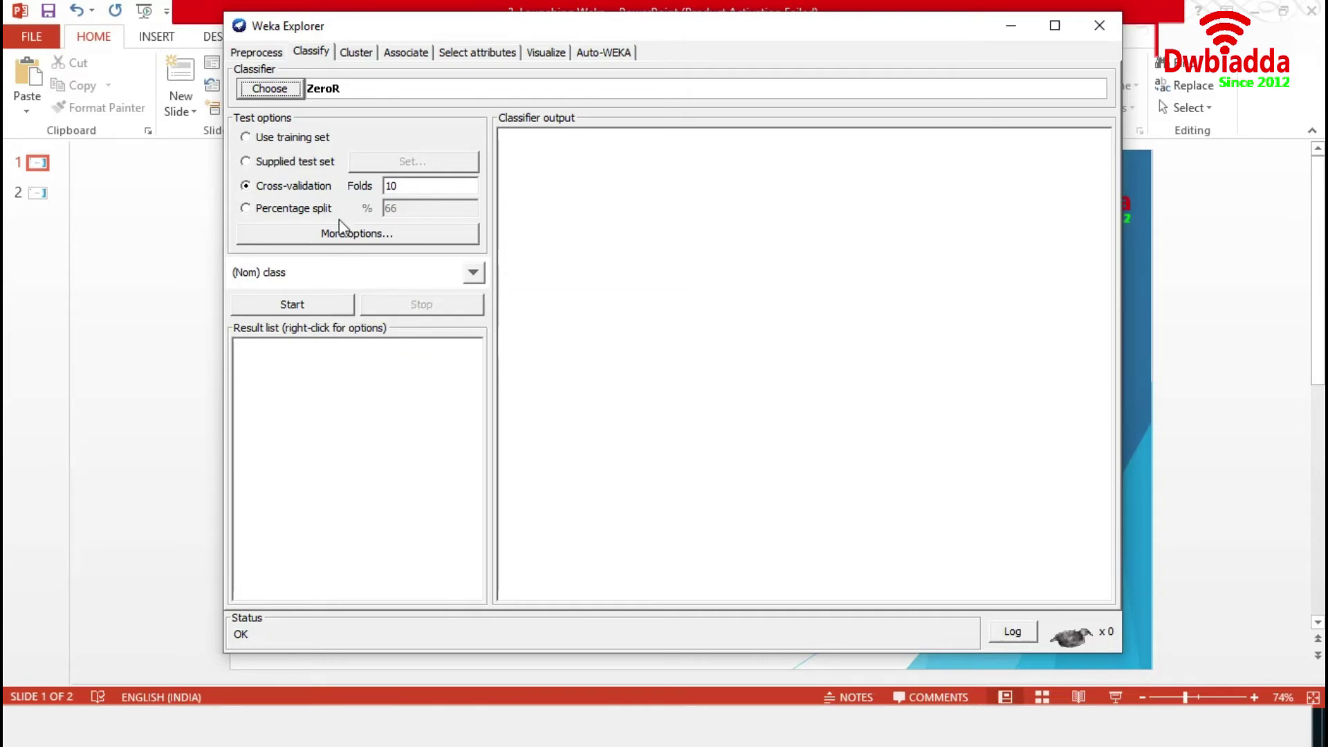
# Choose functions > Logistic as the classifier with Use training set as the test option
pyautogui.click(268, 91)
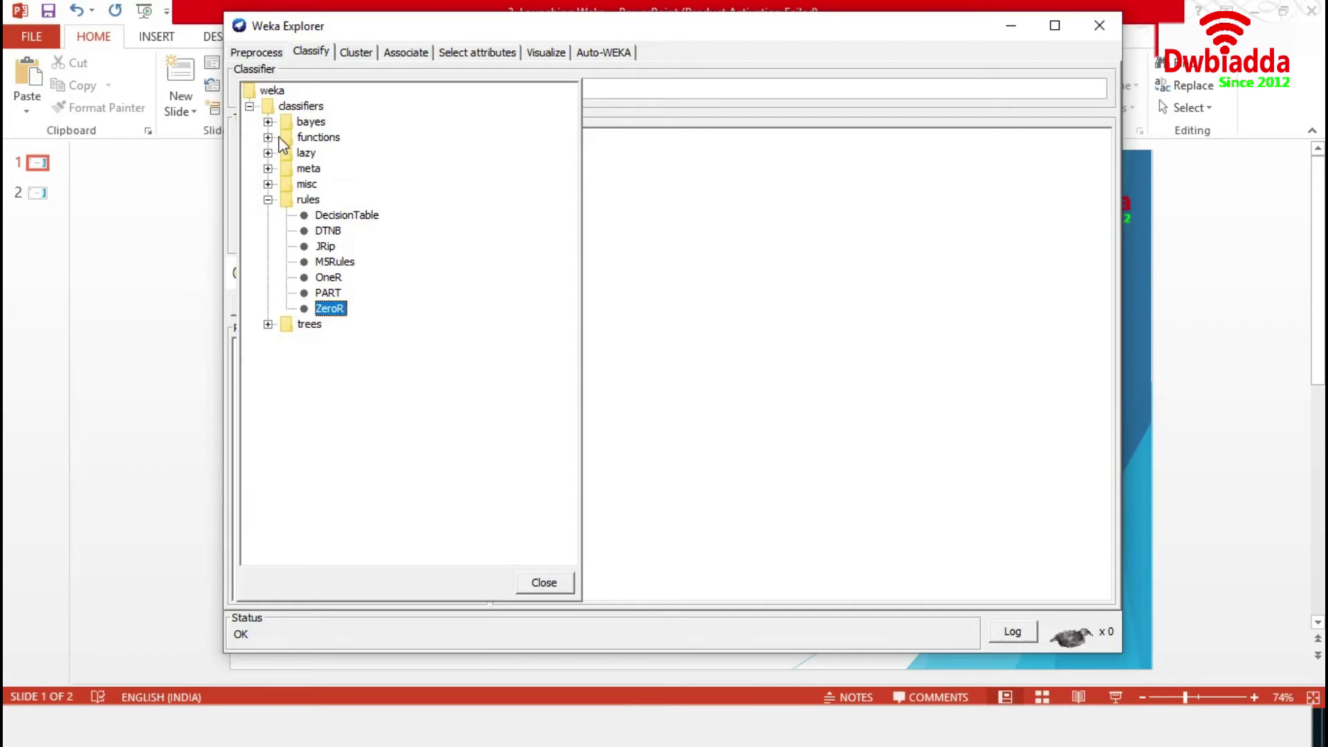
pyautogui.click(269, 137)
pyautogui.moveTo(350, 188)
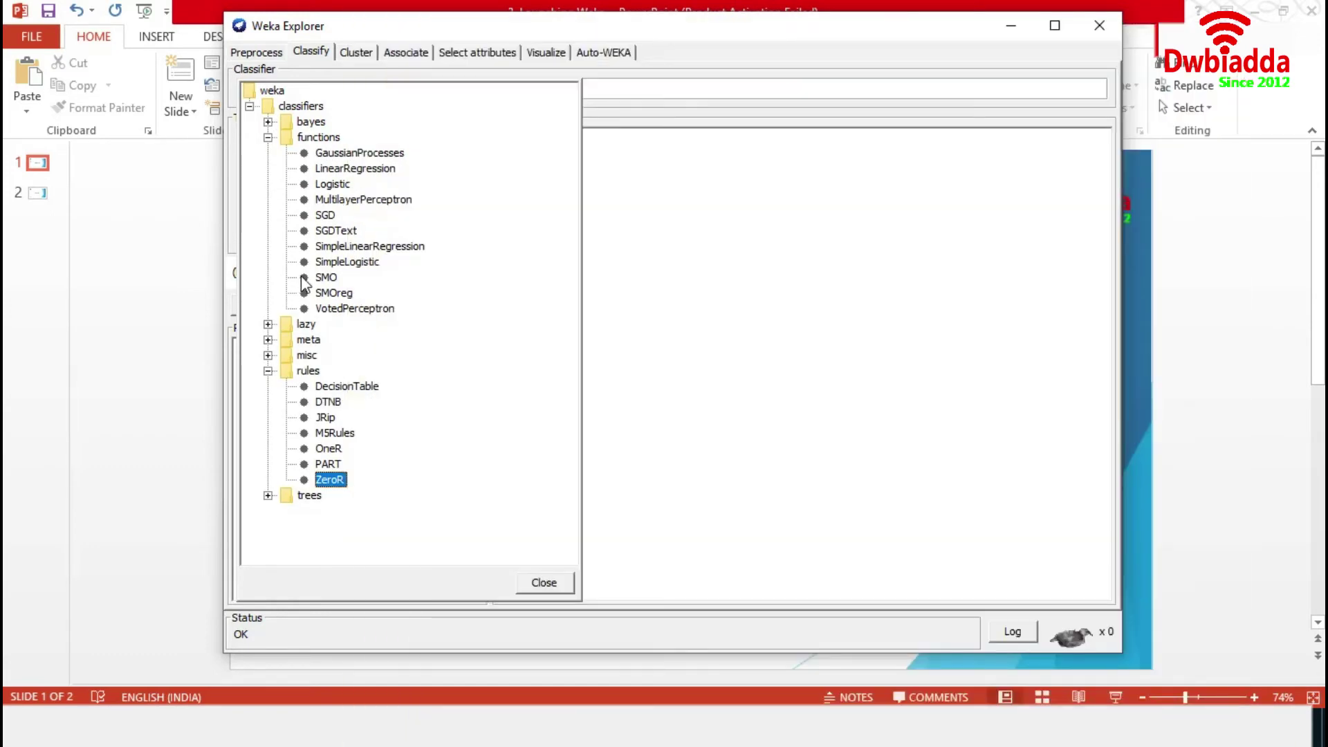
pyautogui.click(269, 495)
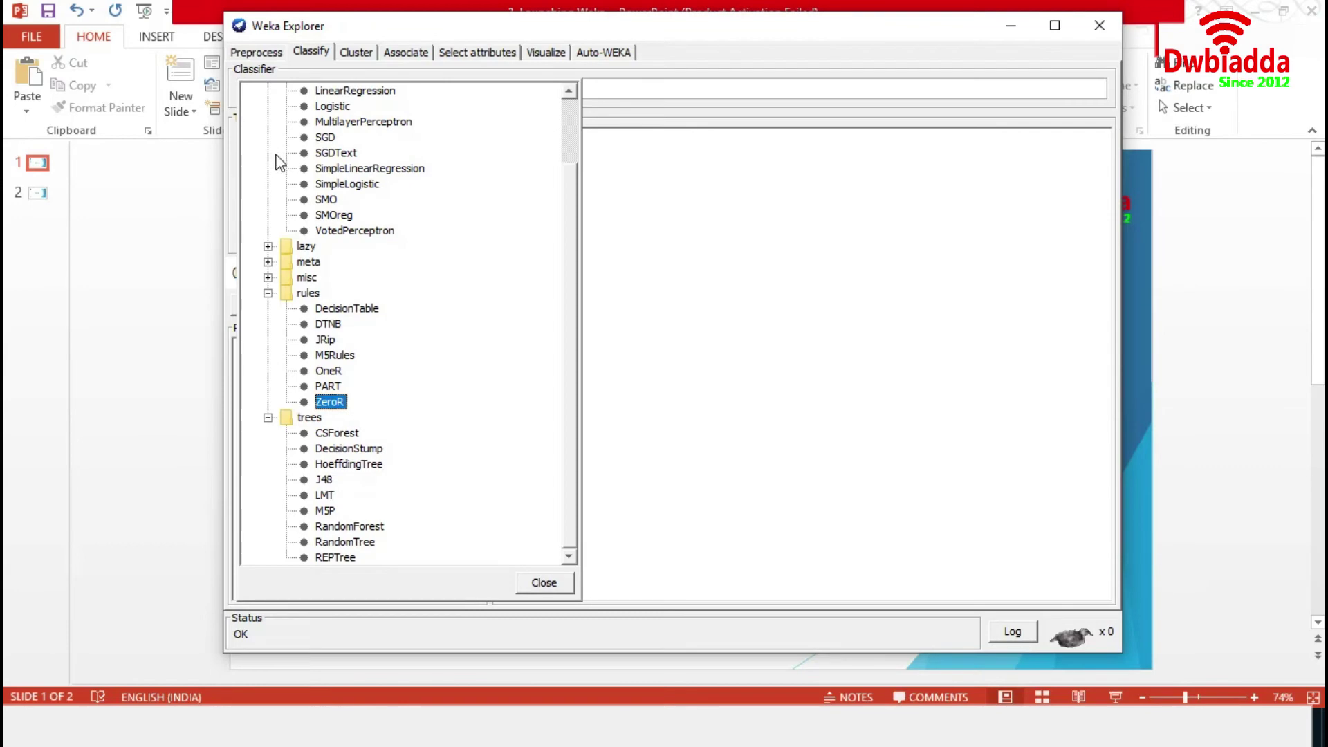
pyautogui.moveTo(323, 110)
pyautogui.click(324, 113)
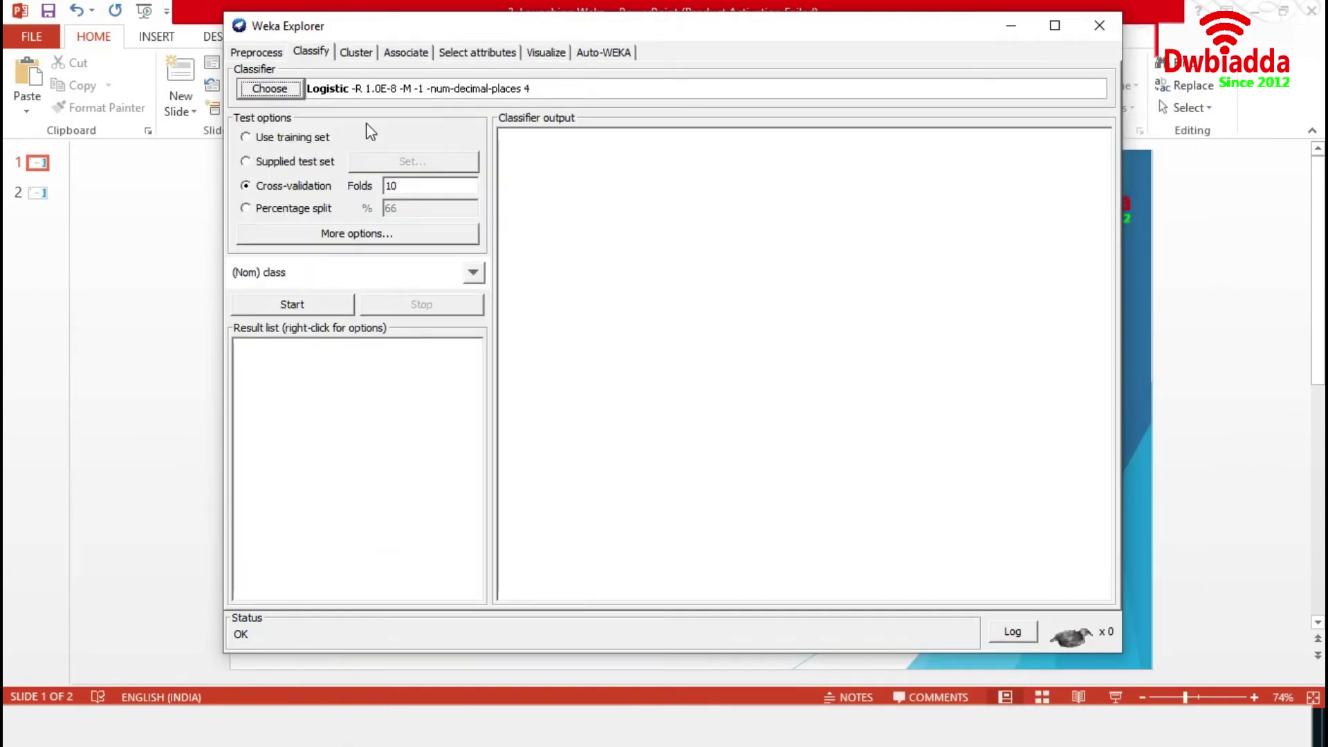
pyautogui.click(250, 138)
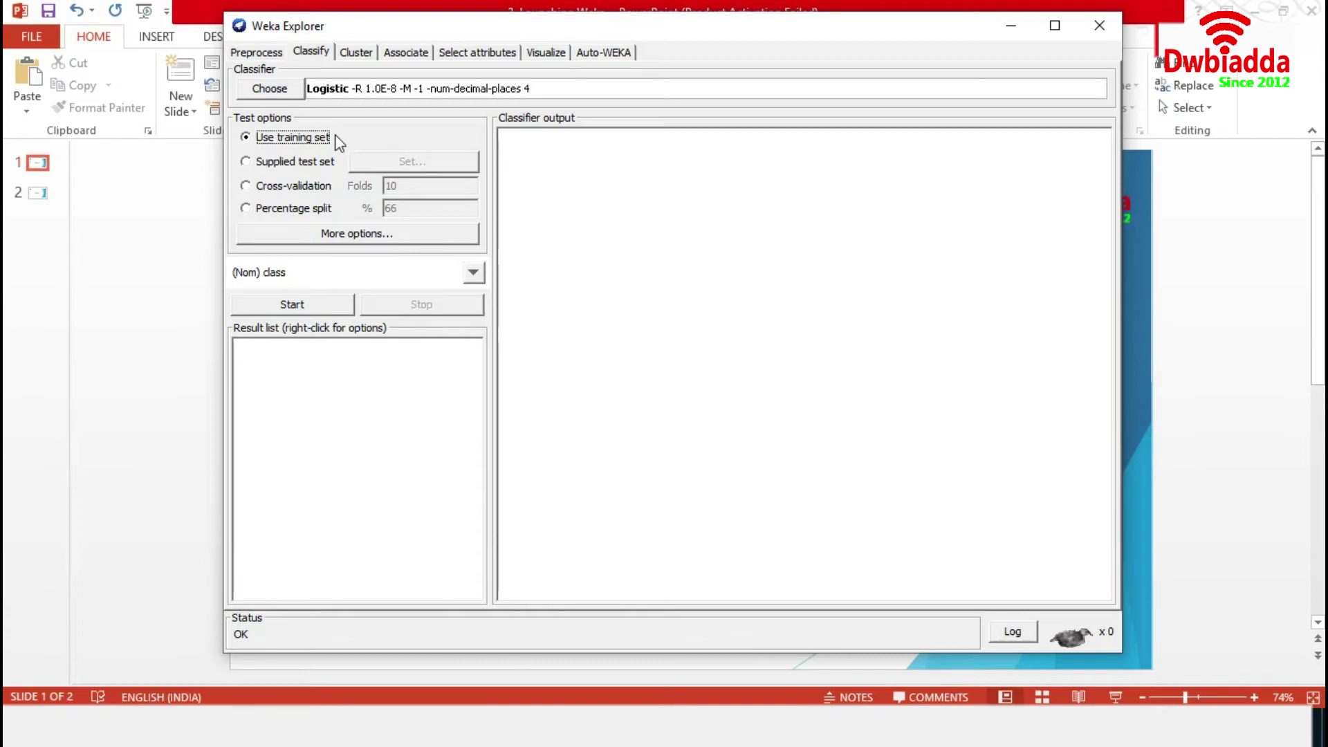
pyautogui.click(247, 163)
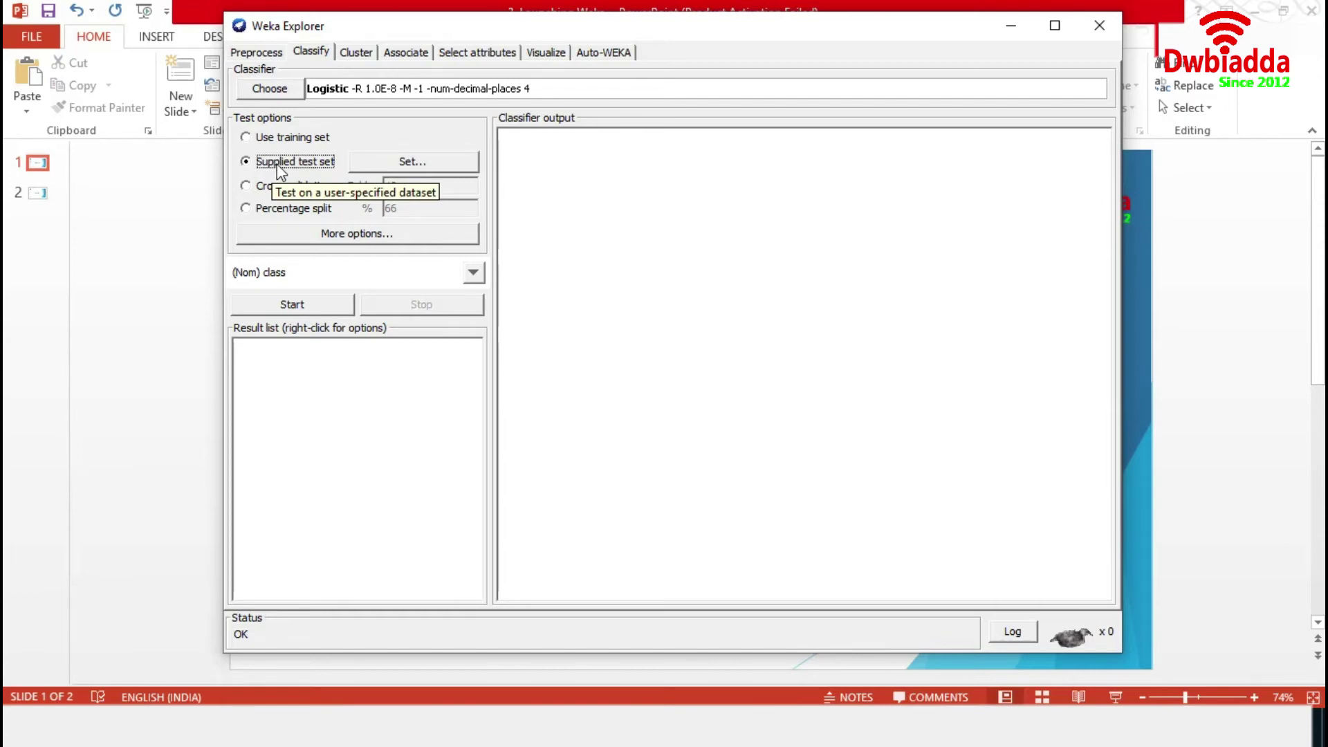
pyautogui.click(247, 186)
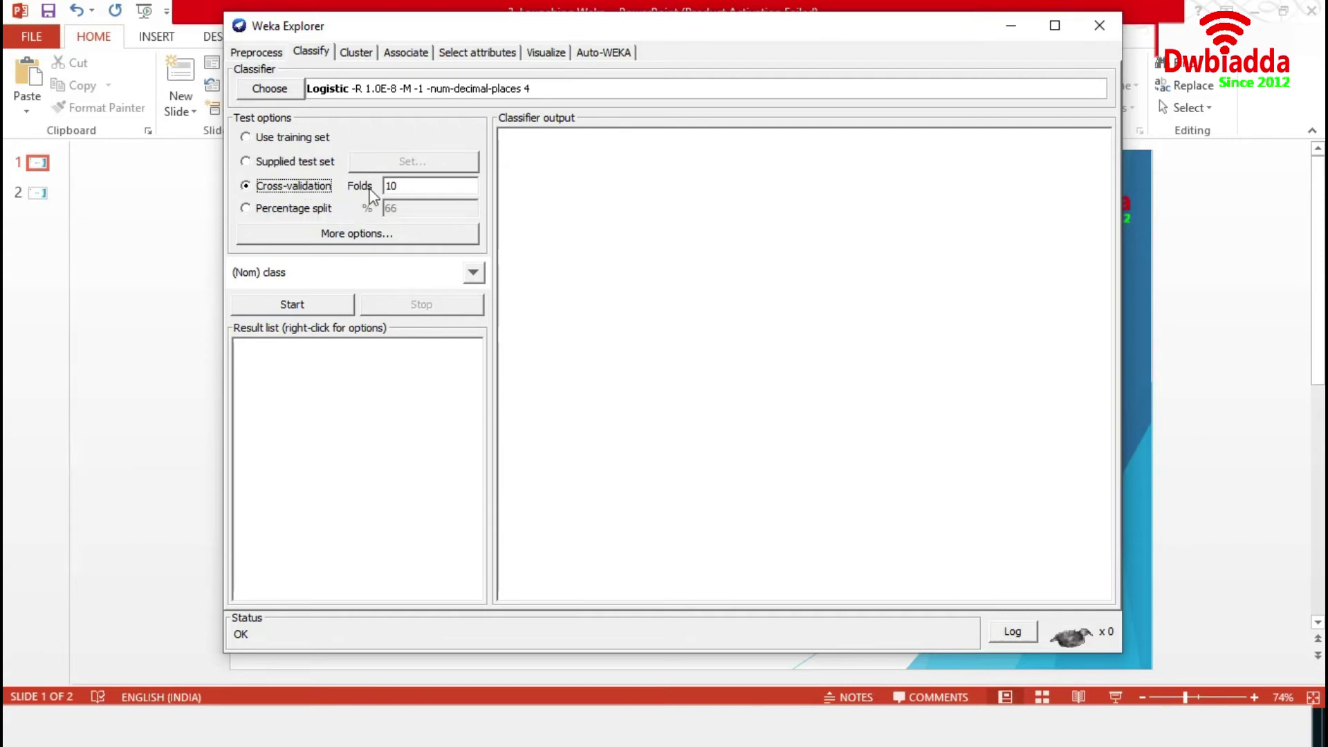
pyautogui.click(246, 209)
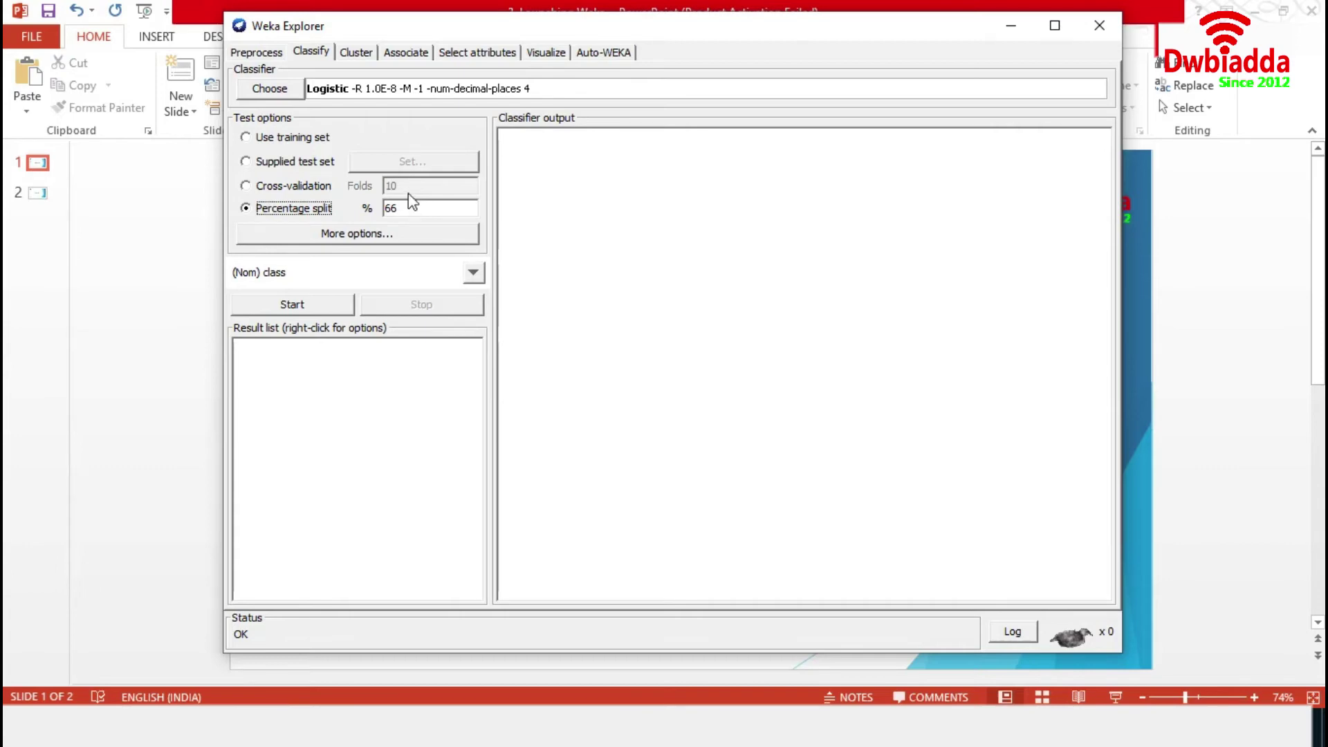
pyautogui.click(324, 235)
pyautogui.click(467, 654)
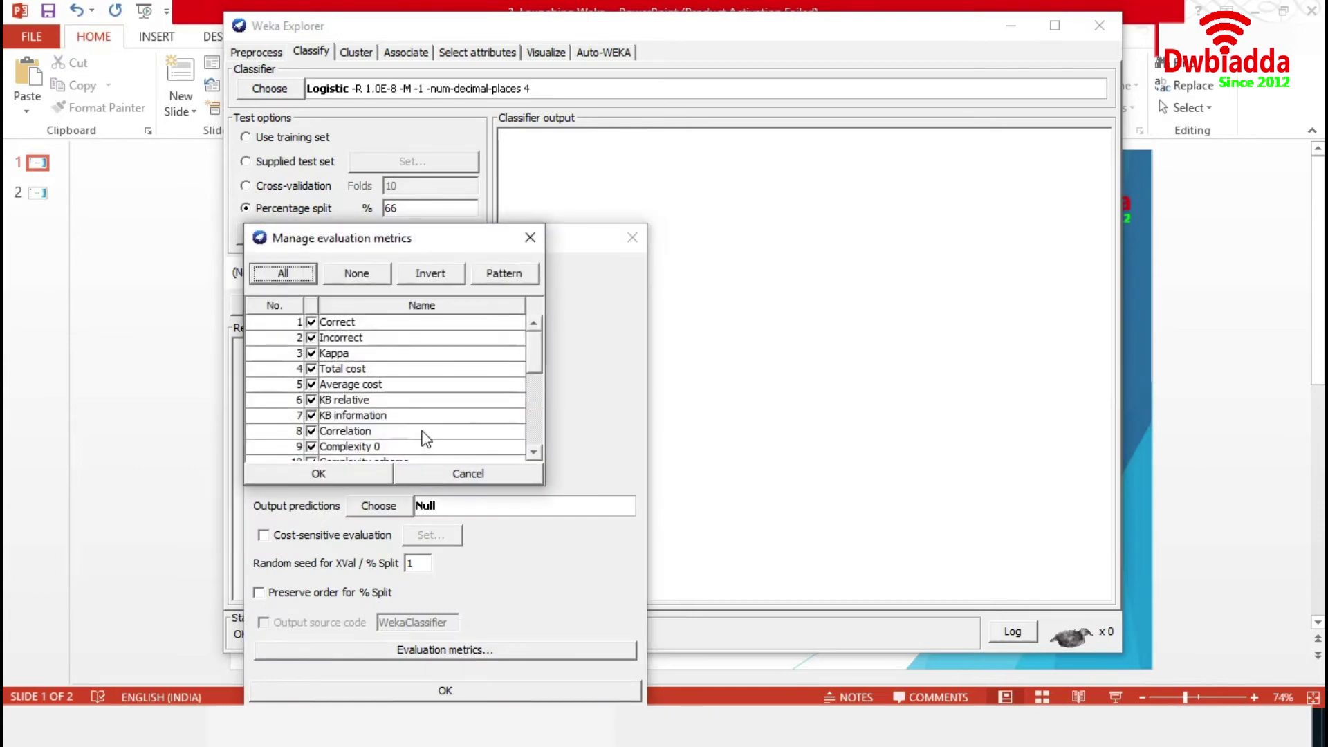
pyautogui.press('Escape')
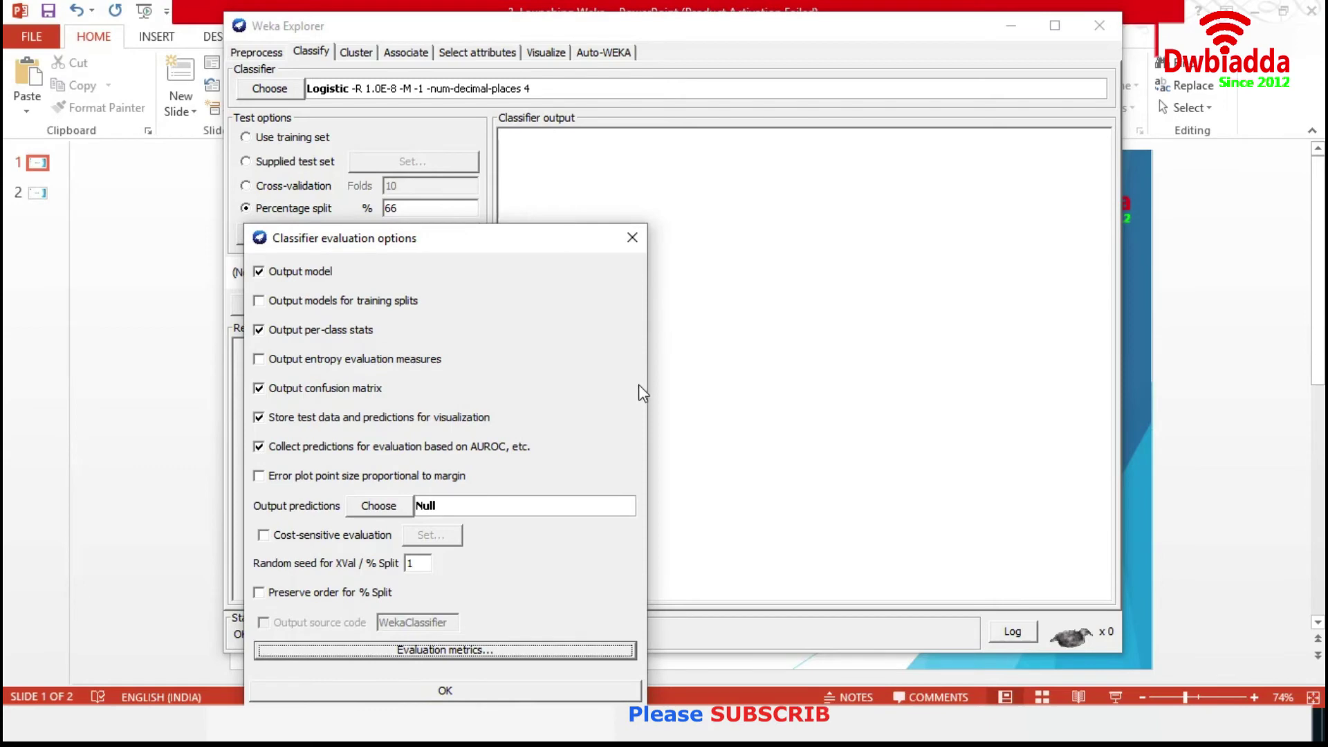
pyautogui.click(630, 238)
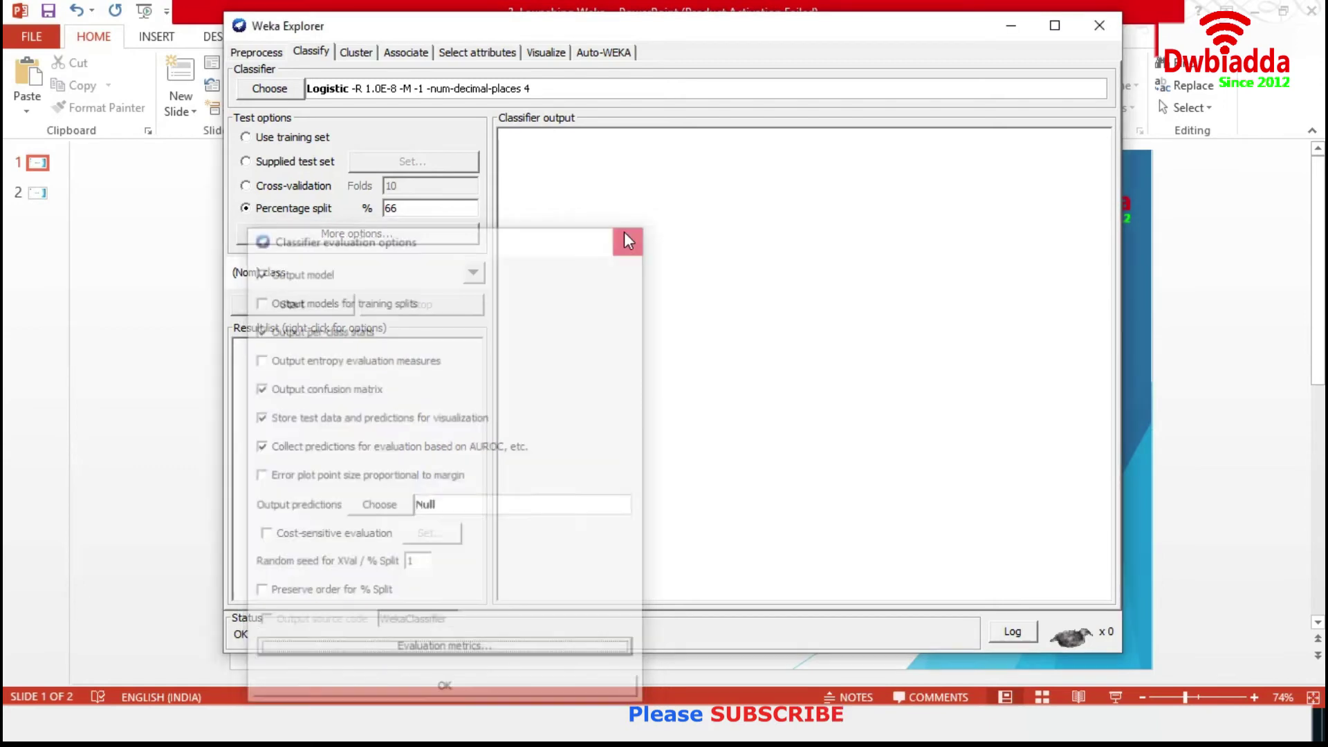
pyautogui.click(247, 138)
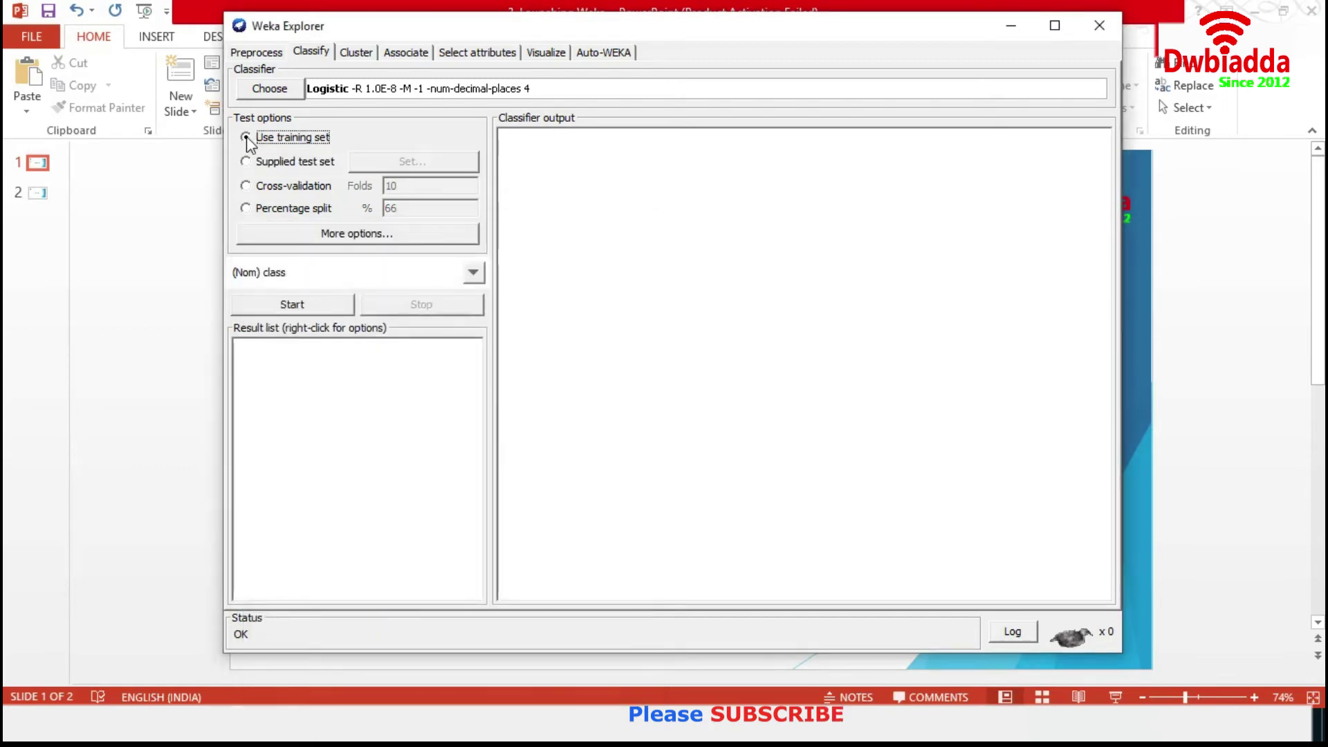
# Run Logistic on iris, highlighting the 98.6667% (148 of 150) accuracy, then open Cluster
pyautogui.click(325, 305)
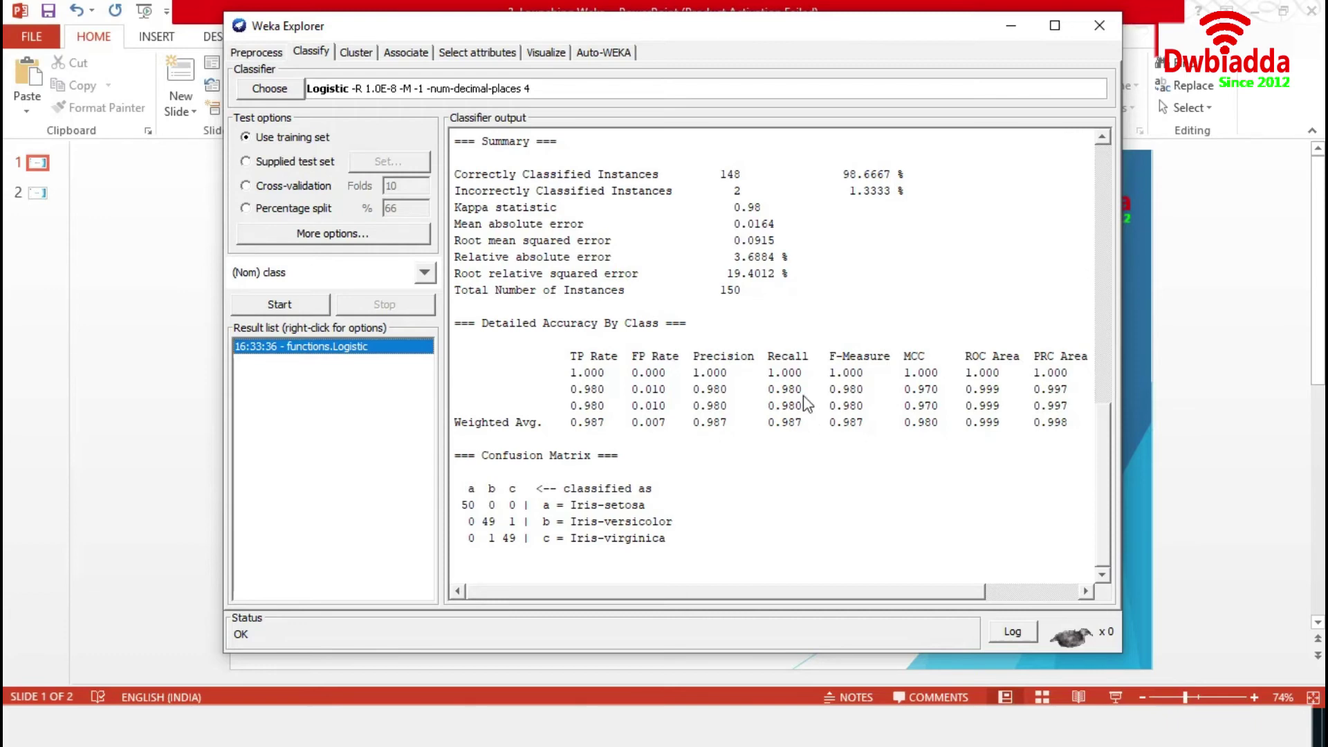
pyautogui.moveTo(853, 176); pyautogui.dragTo(837, 176)
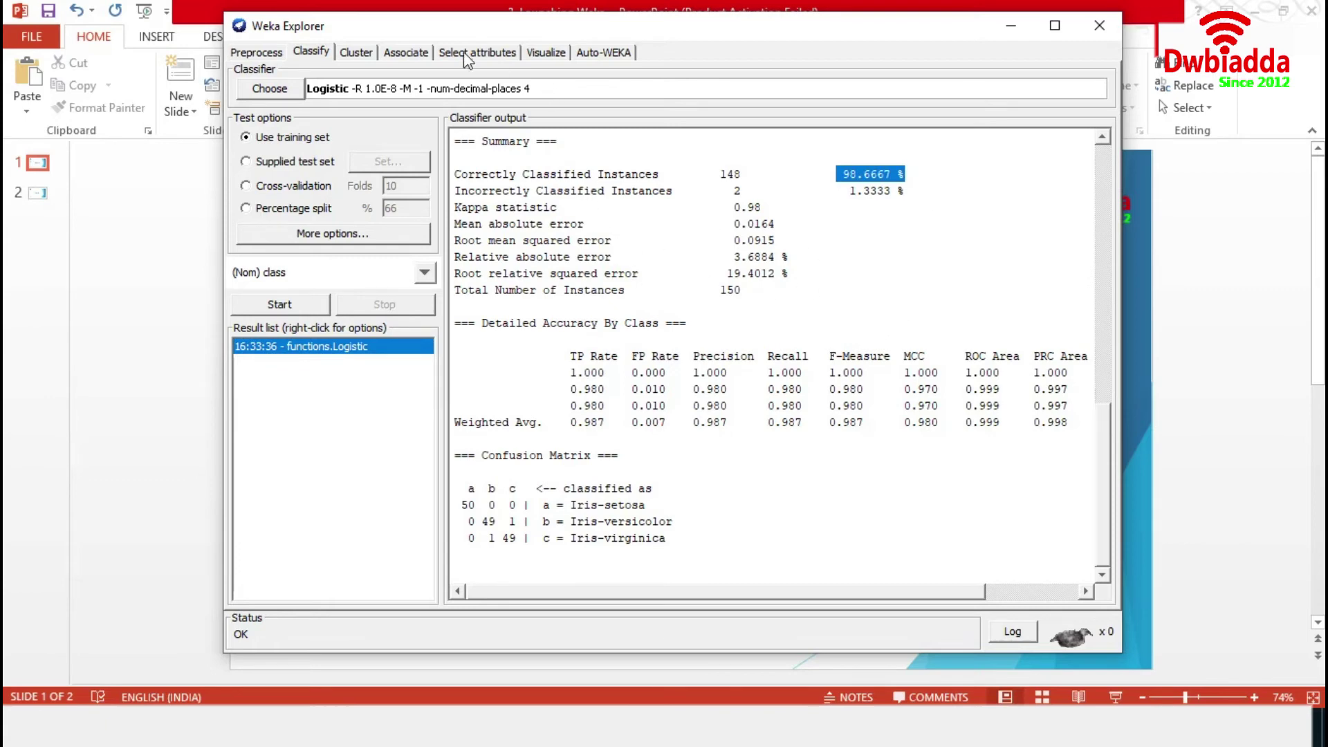
pyautogui.click(355, 52)
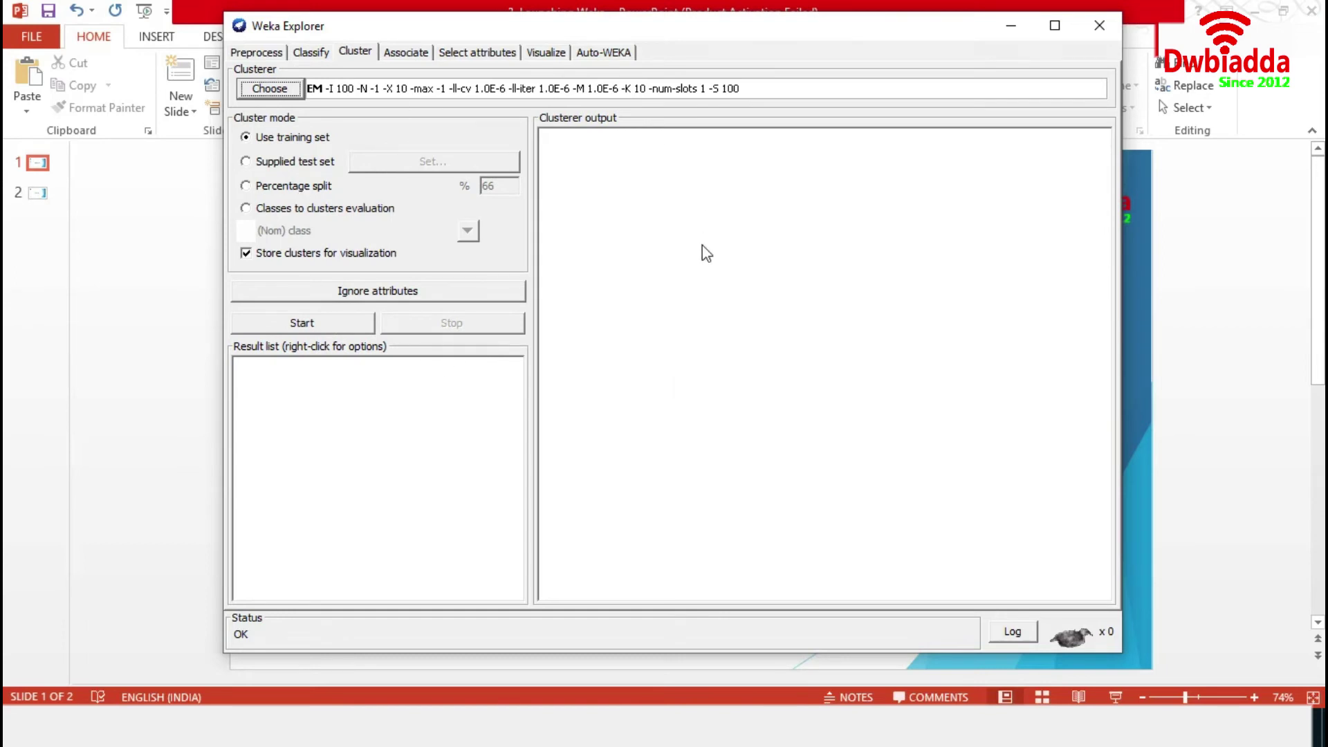
# Browse the Associate and Select attributes panels, ending on the Visualize scatter-plot matrix
pyautogui.click(410, 52)
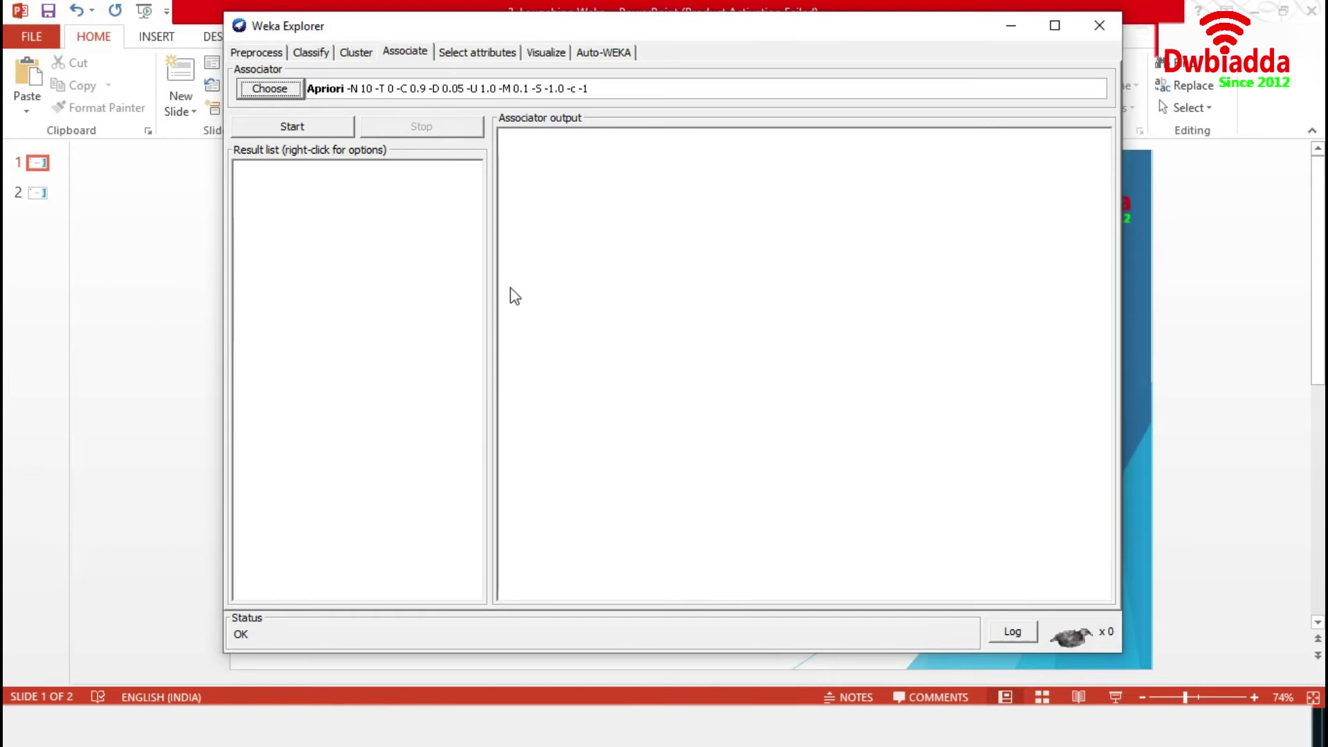
pyautogui.click(488, 52)
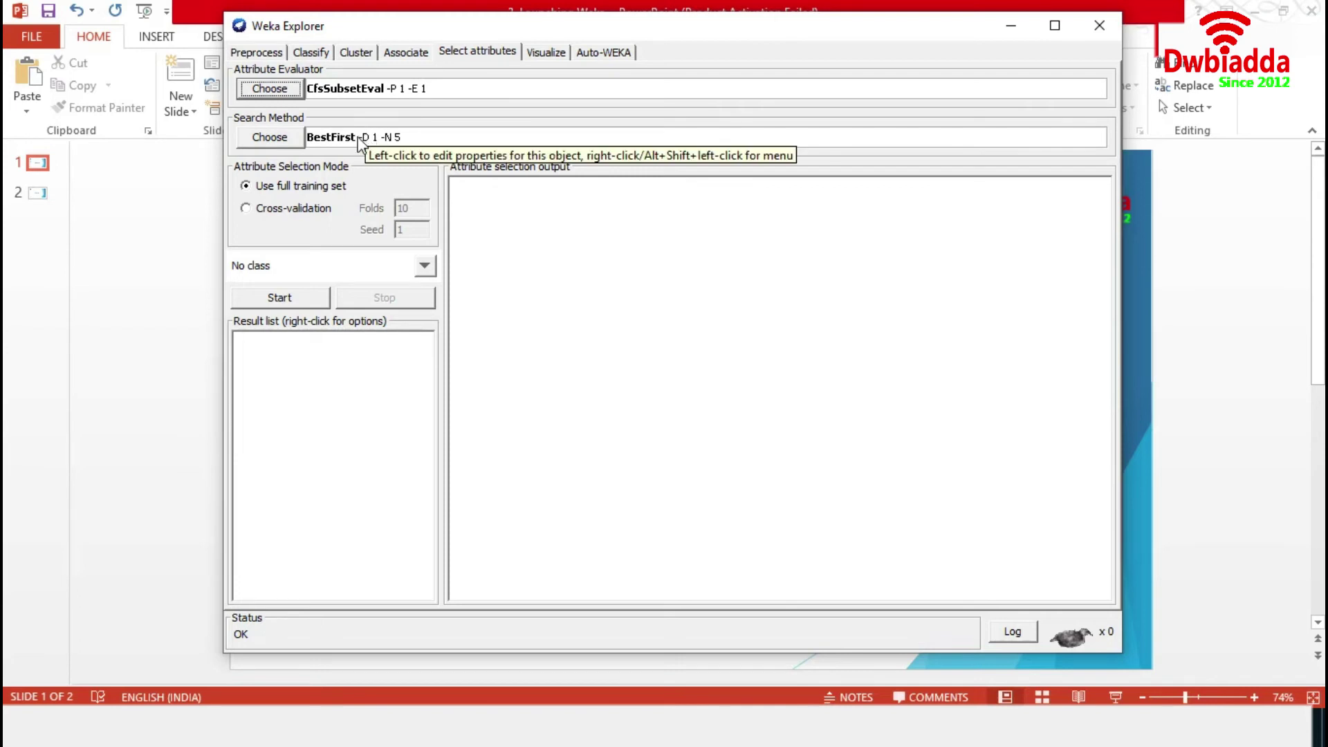
pyautogui.click(546, 53)
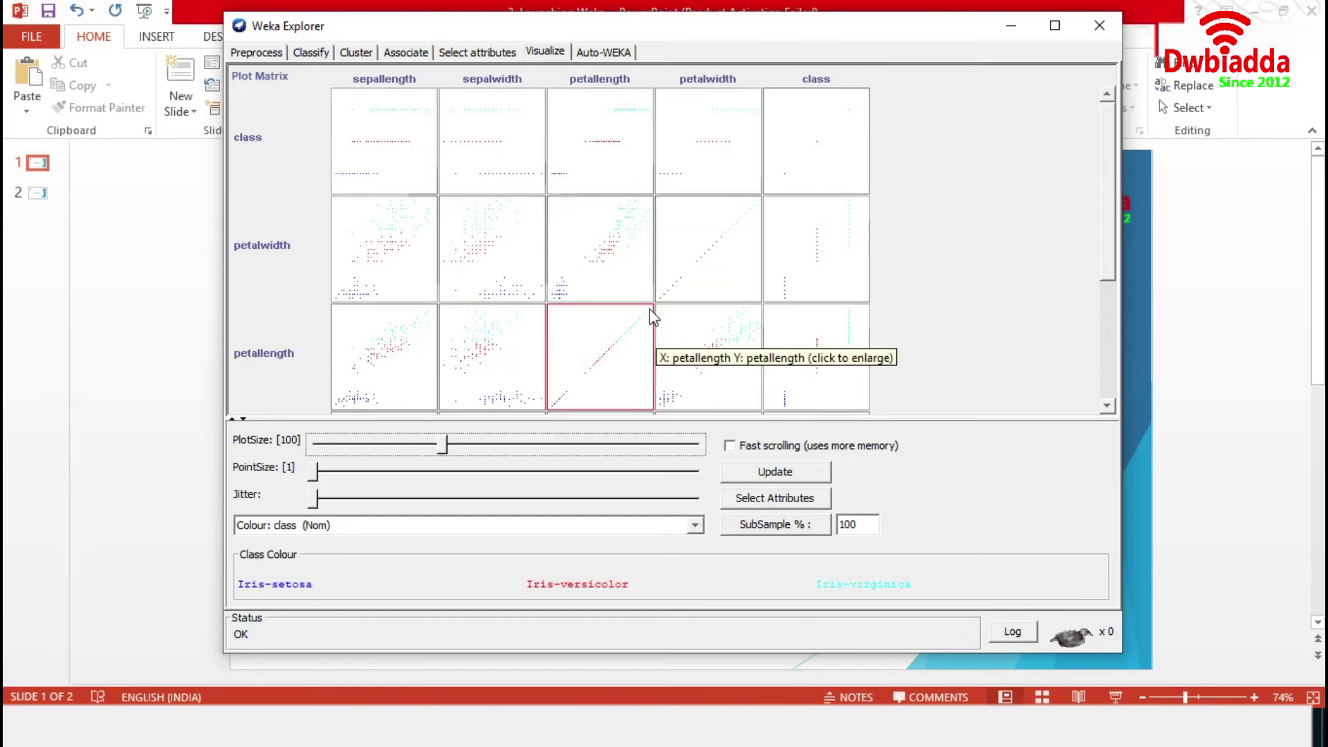
# View the Auto-WEKA panel, then close the Explorer and confirm with Yes
pyautogui.click(612, 54)
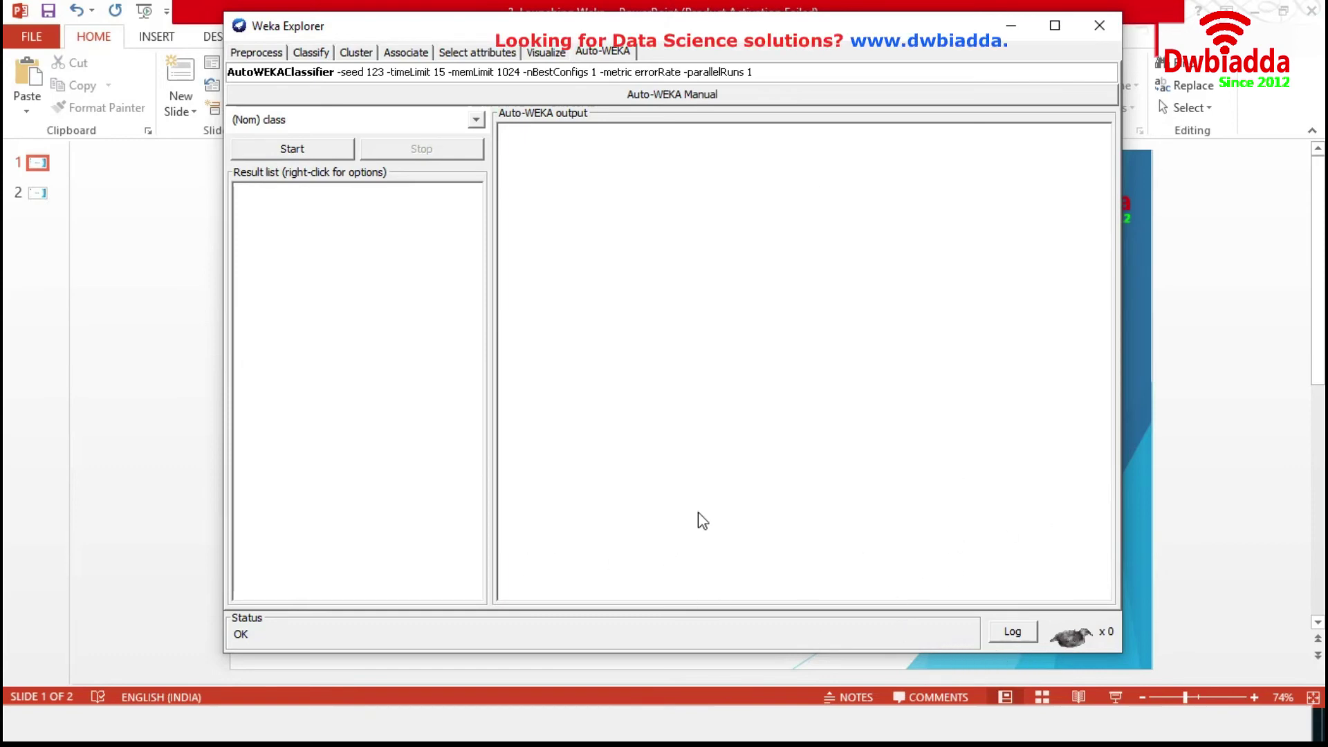
pyautogui.click(1099, 26)
pyautogui.click(629, 361)
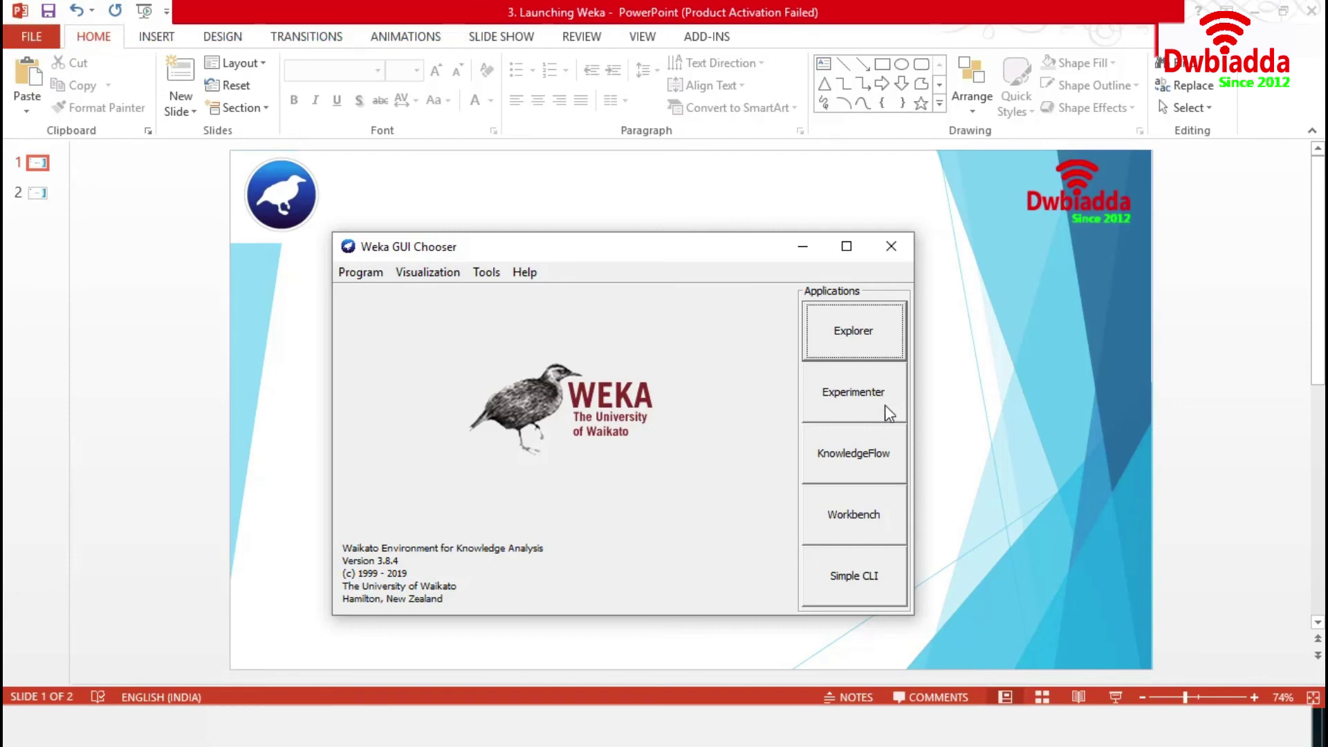
# Start a new experiment in the Experimenter and add iris.arff from Documents/weka data
pyautogui.click(886, 405)
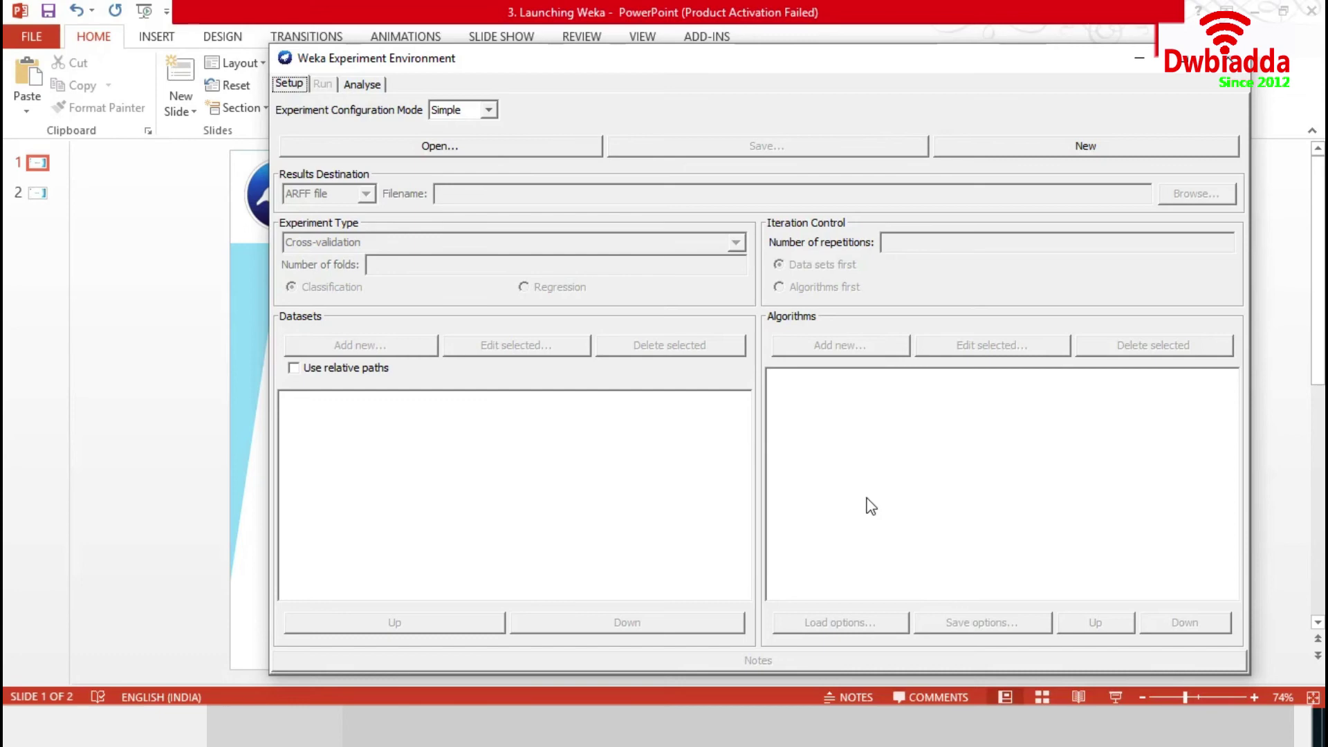
pyautogui.click(1107, 151)
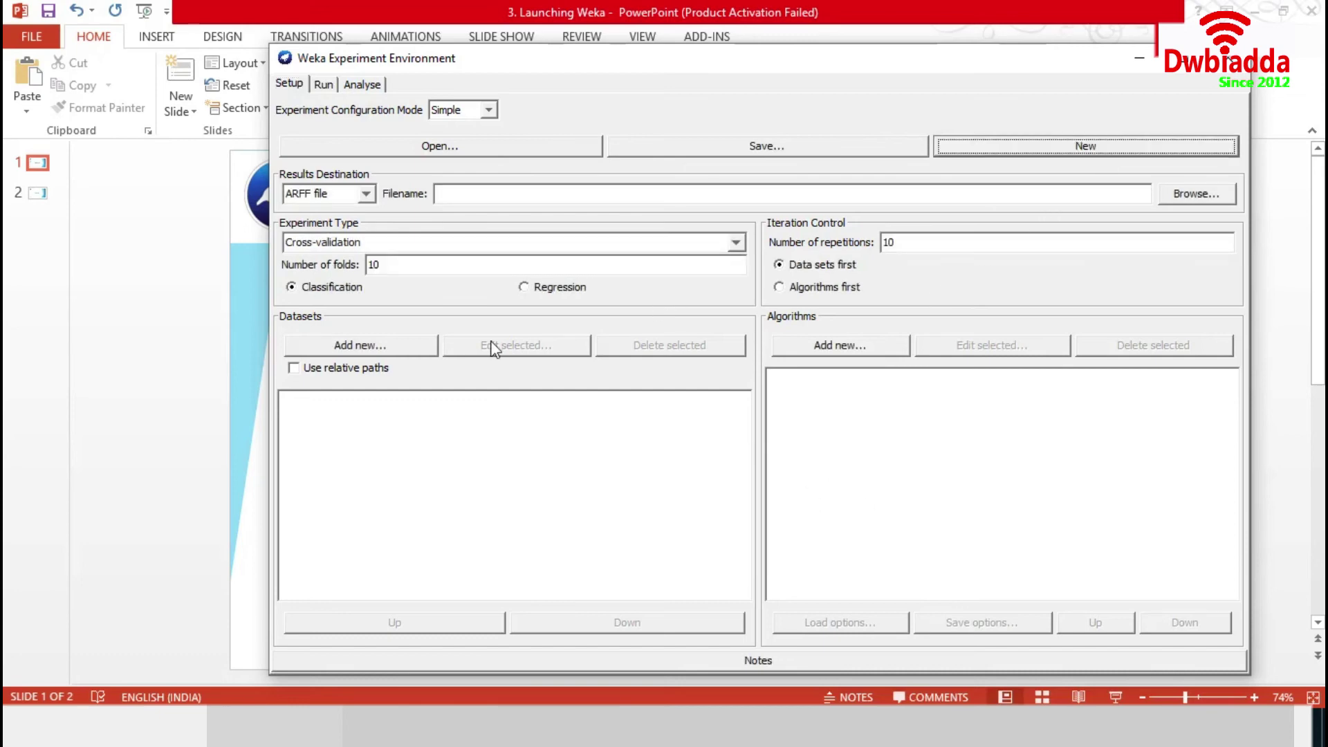
pyautogui.click(358, 347)
pyautogui.doubleClick(437, 314)
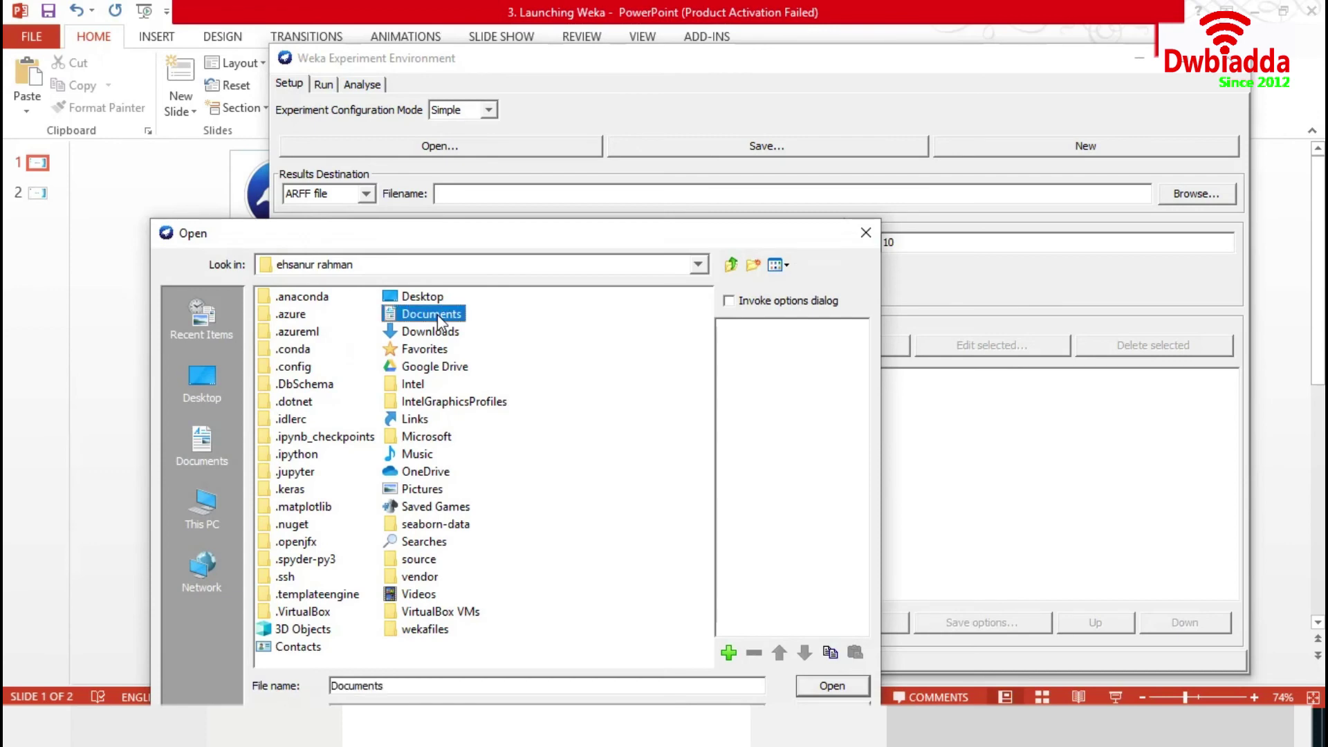
pyautogui.doubleClick(301, 577)
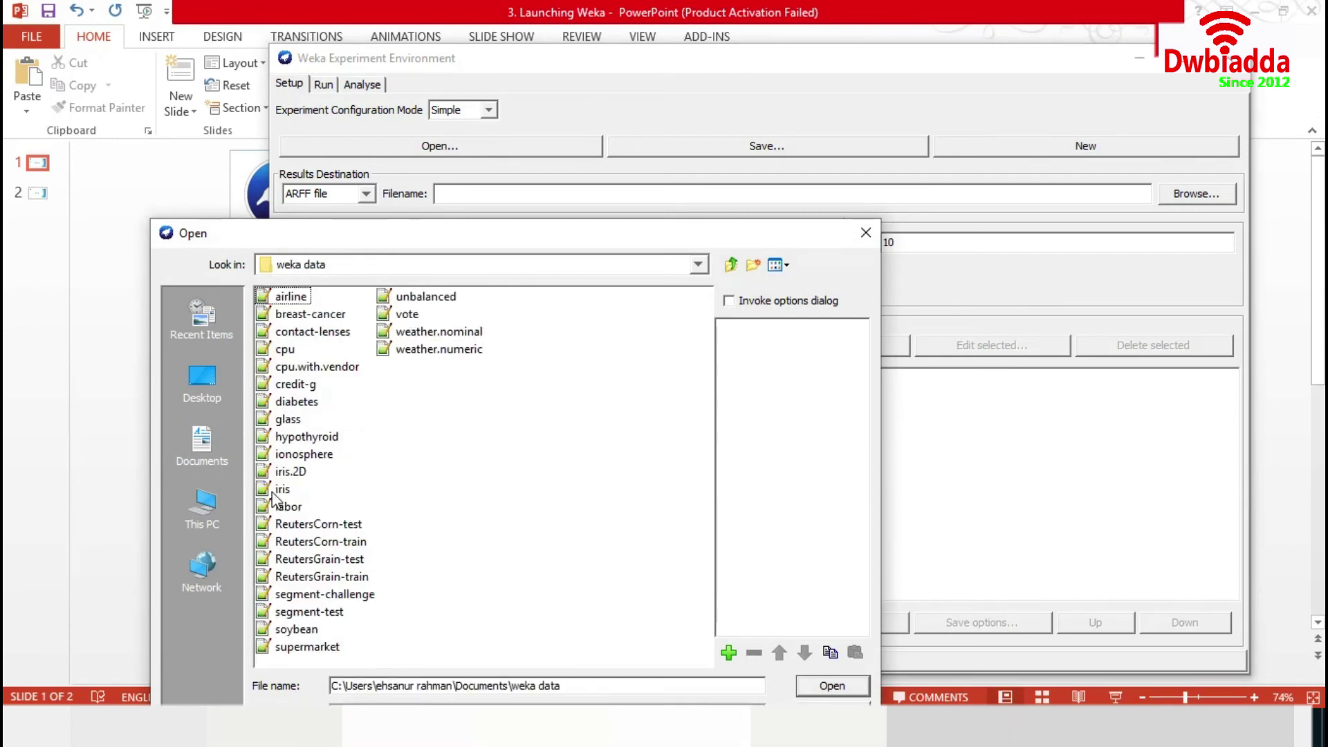
pyautogui.doubleClick(287, 489)
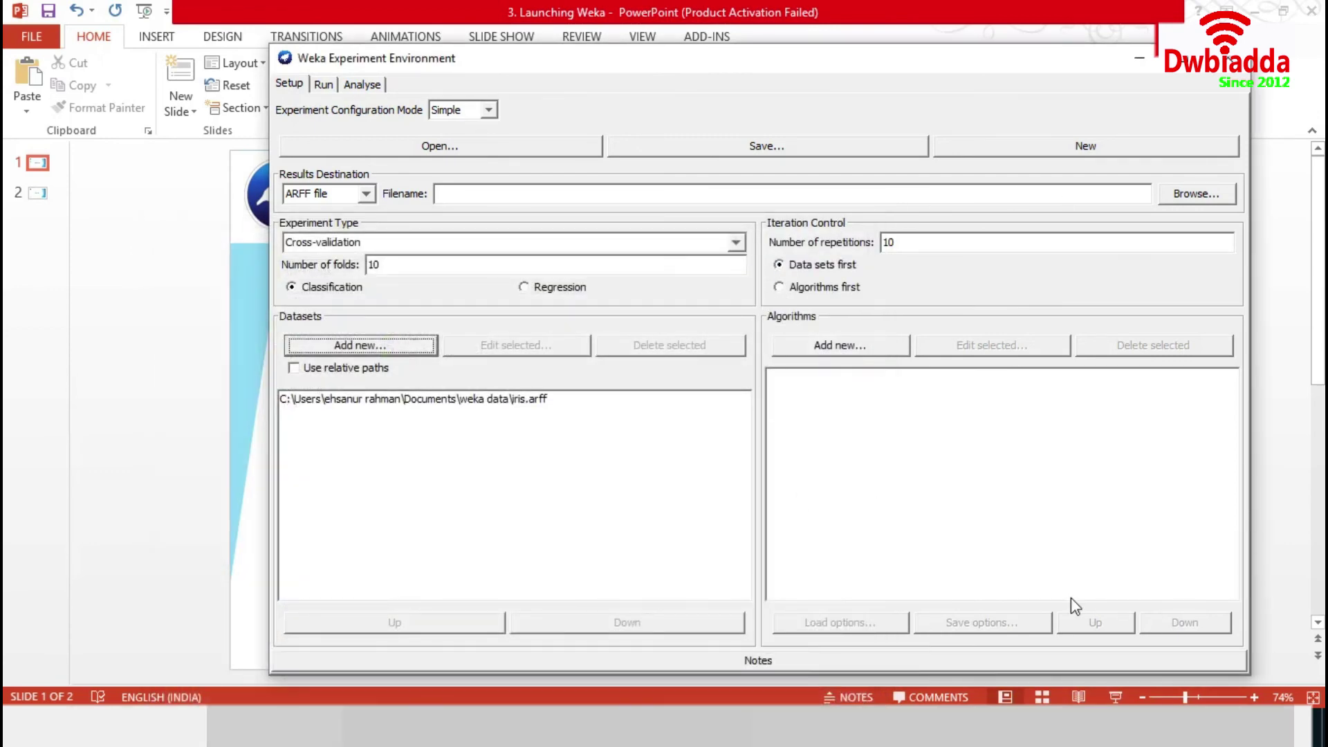
# Add functions > Logistic and SMO as the first two algorithms
pyautogui.click(862, 345)
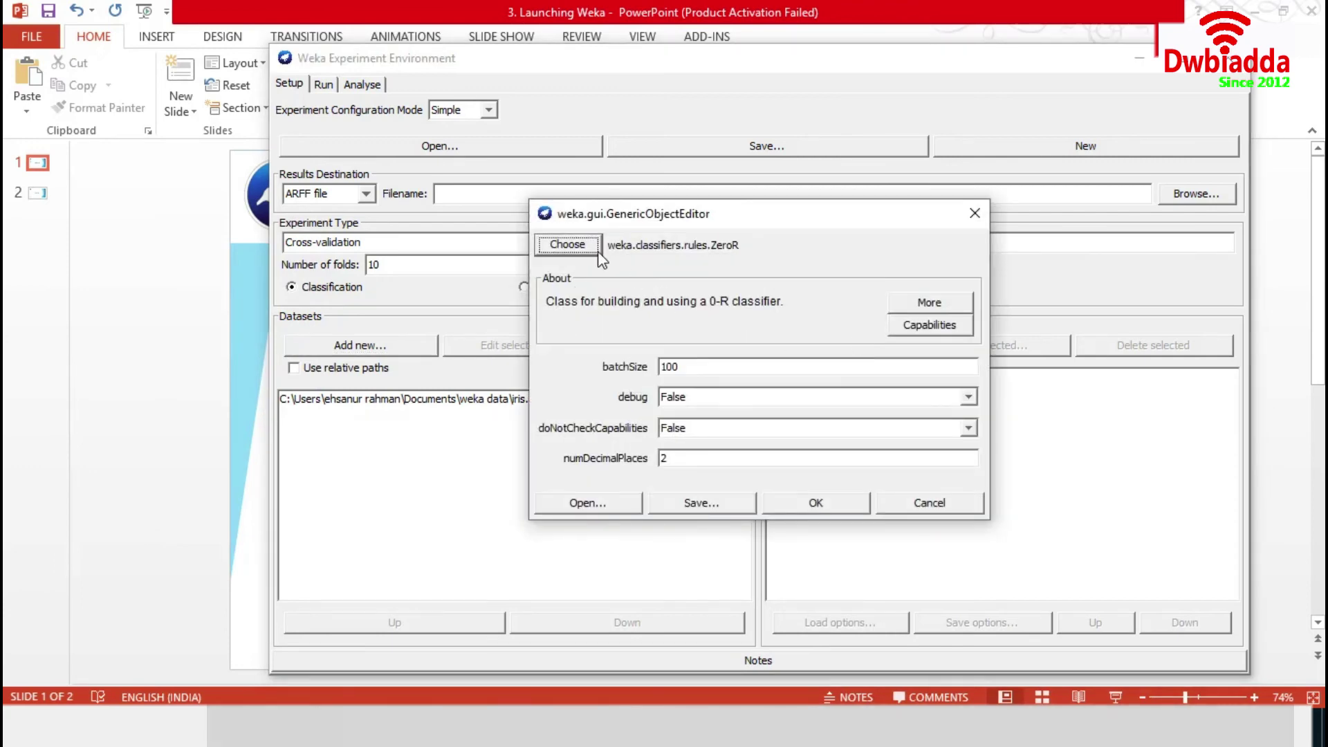
pyautogui.click(569, 245)
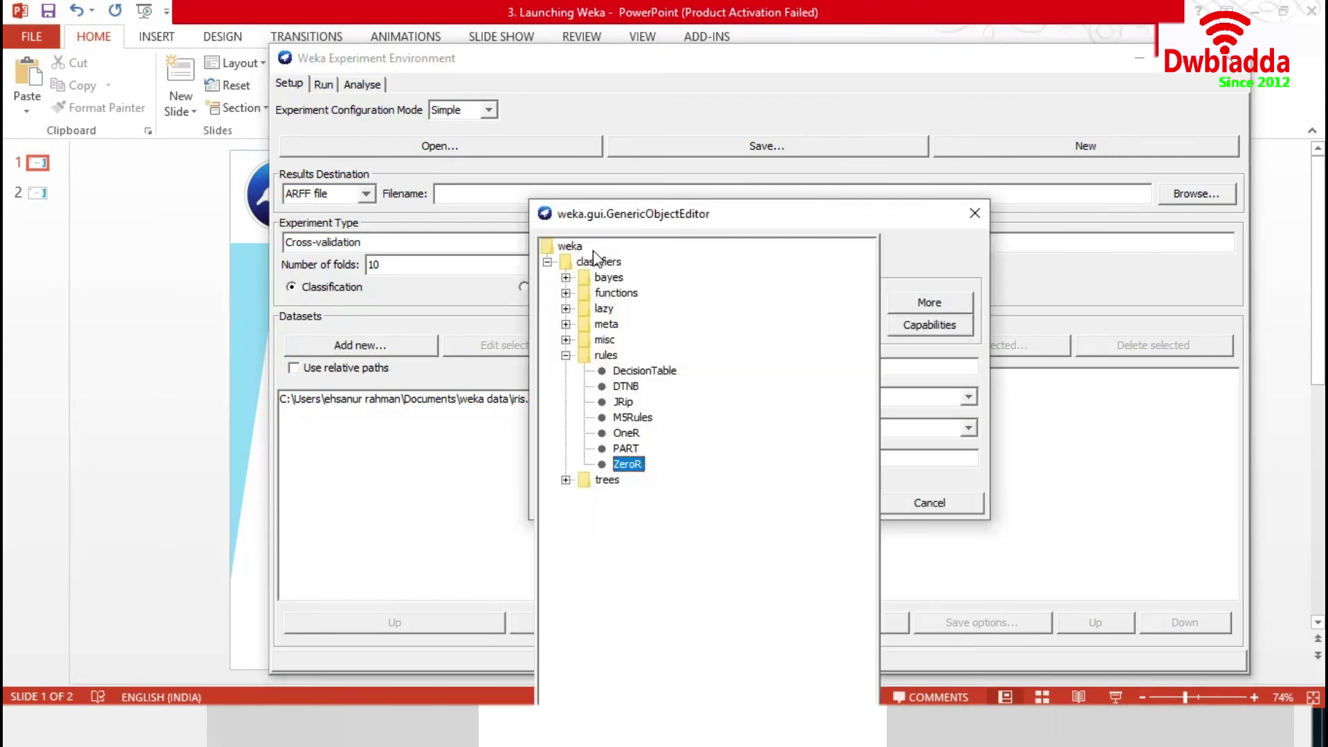
pyautogui.click(565, 293)
pyautogui.click(619, 340)
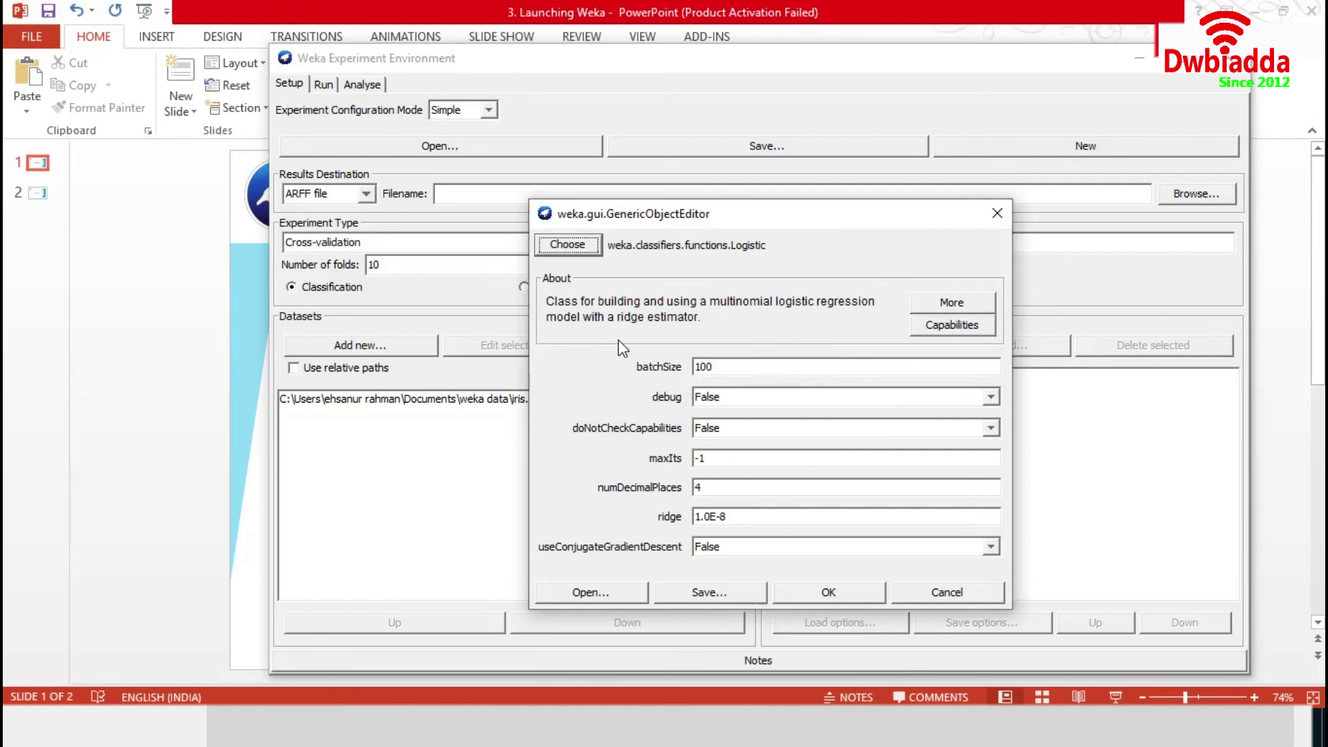
pyautogui.click(821, 596)
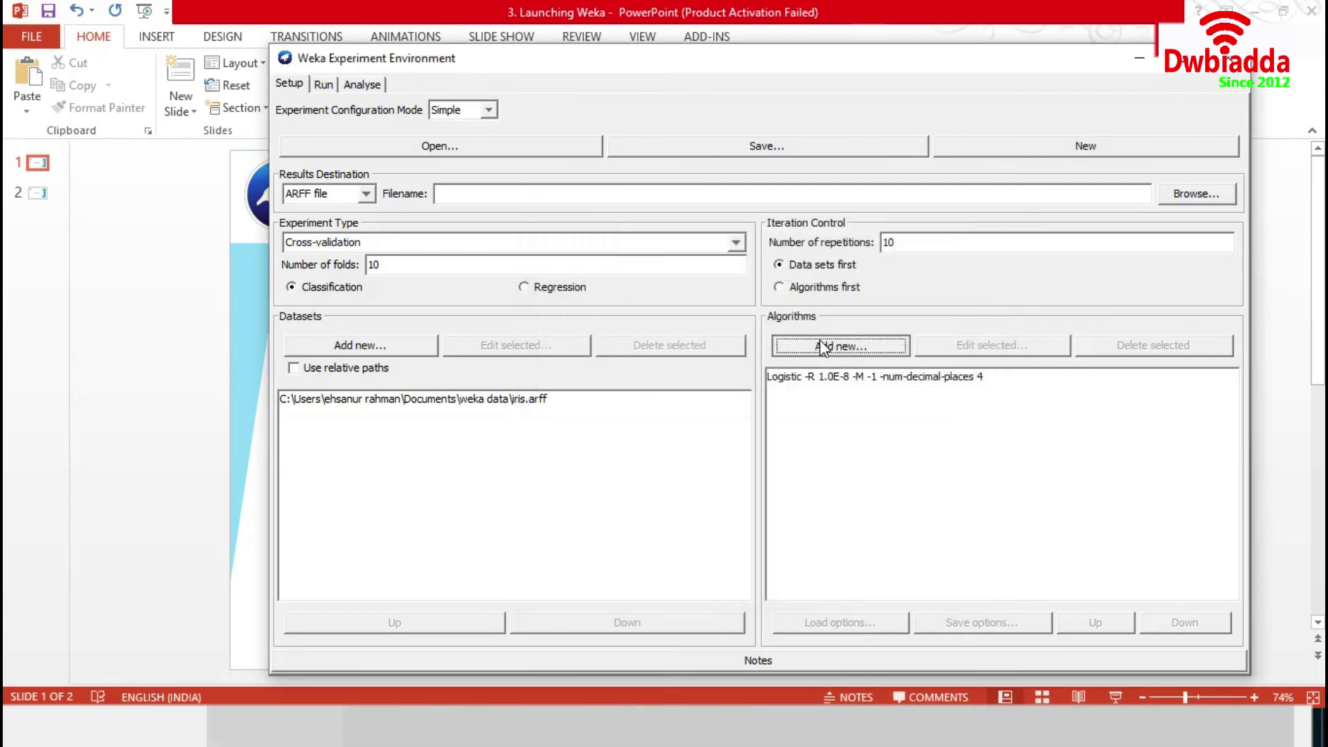
pyautogui.click(837, 344)
pyautogui.click(537, 201)
pyautogui.click(609, 384)
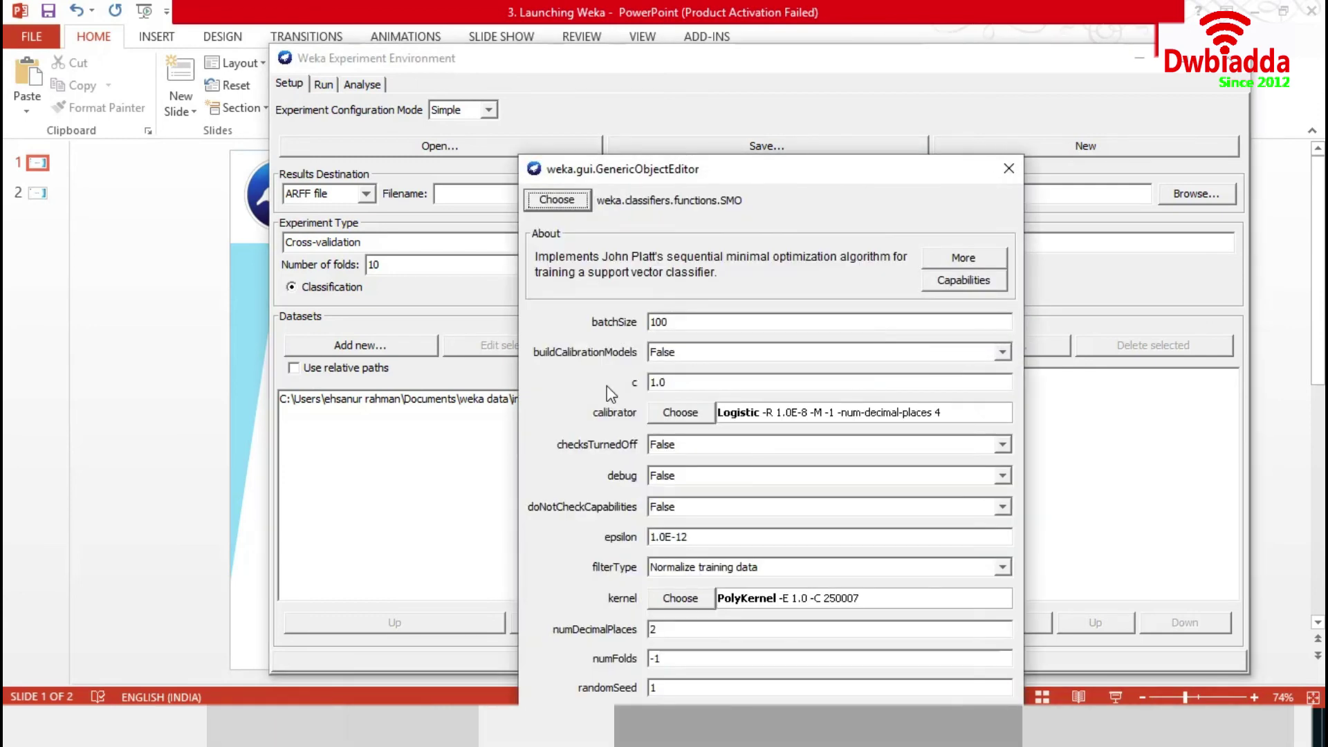
pyautogui.press('Return')
# Add trees > RandomForest as the third algorithm, then close the Experimenter and confirm
pyautogui.click(816, 590)
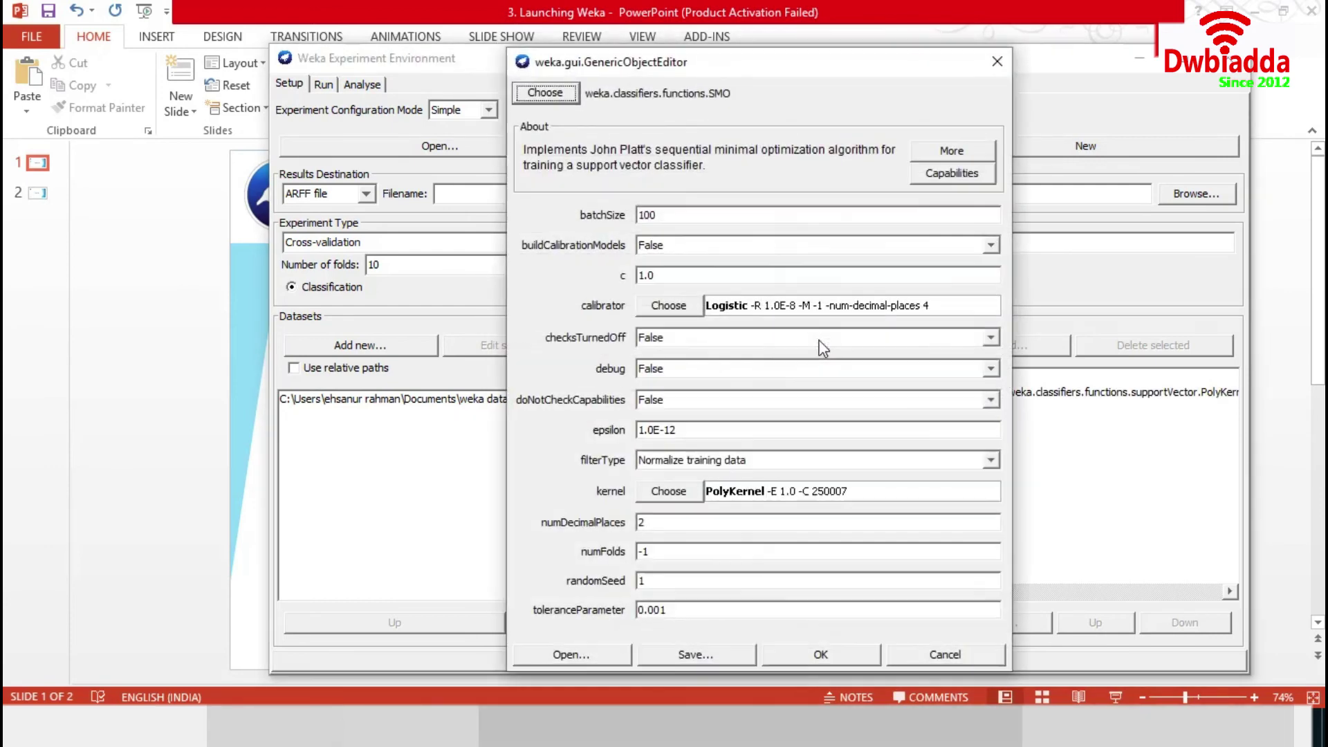
pyautogui.click(540, 92)
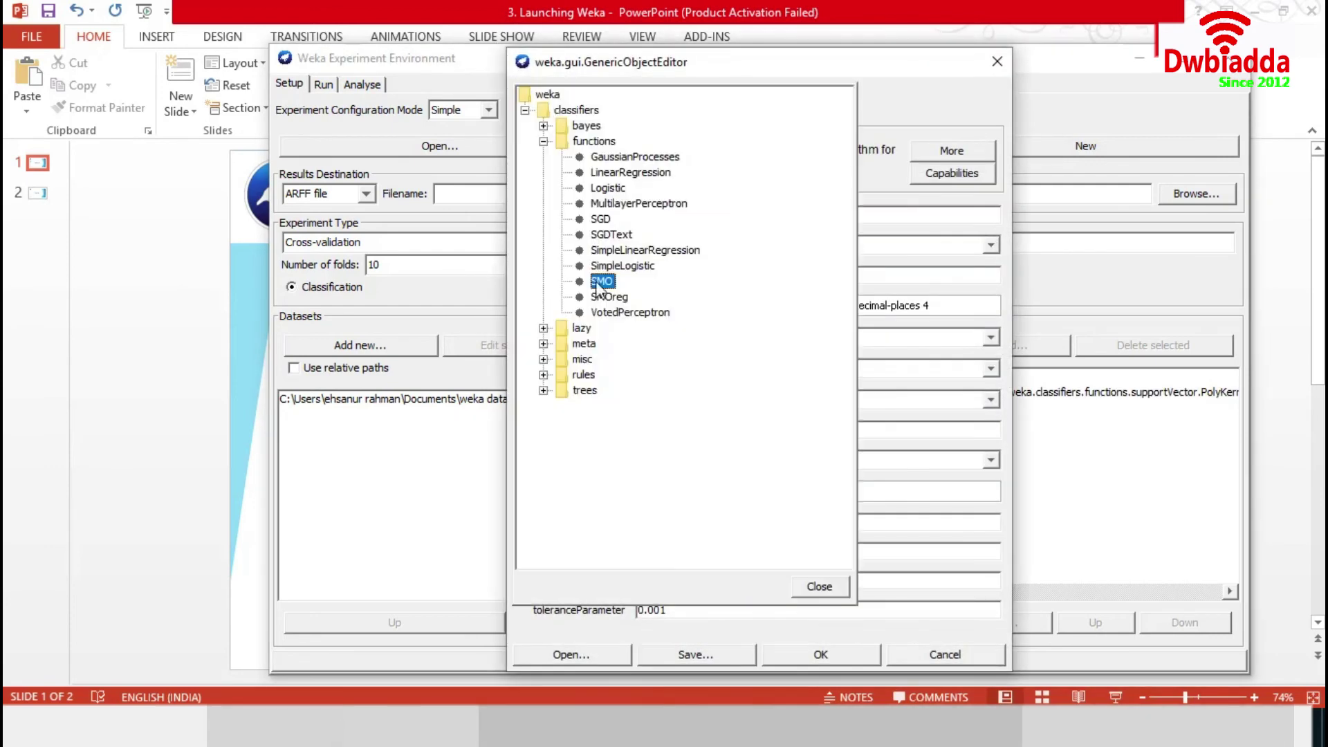
pyautogui.click(544, 391)
pyautogui.click(613, 500)
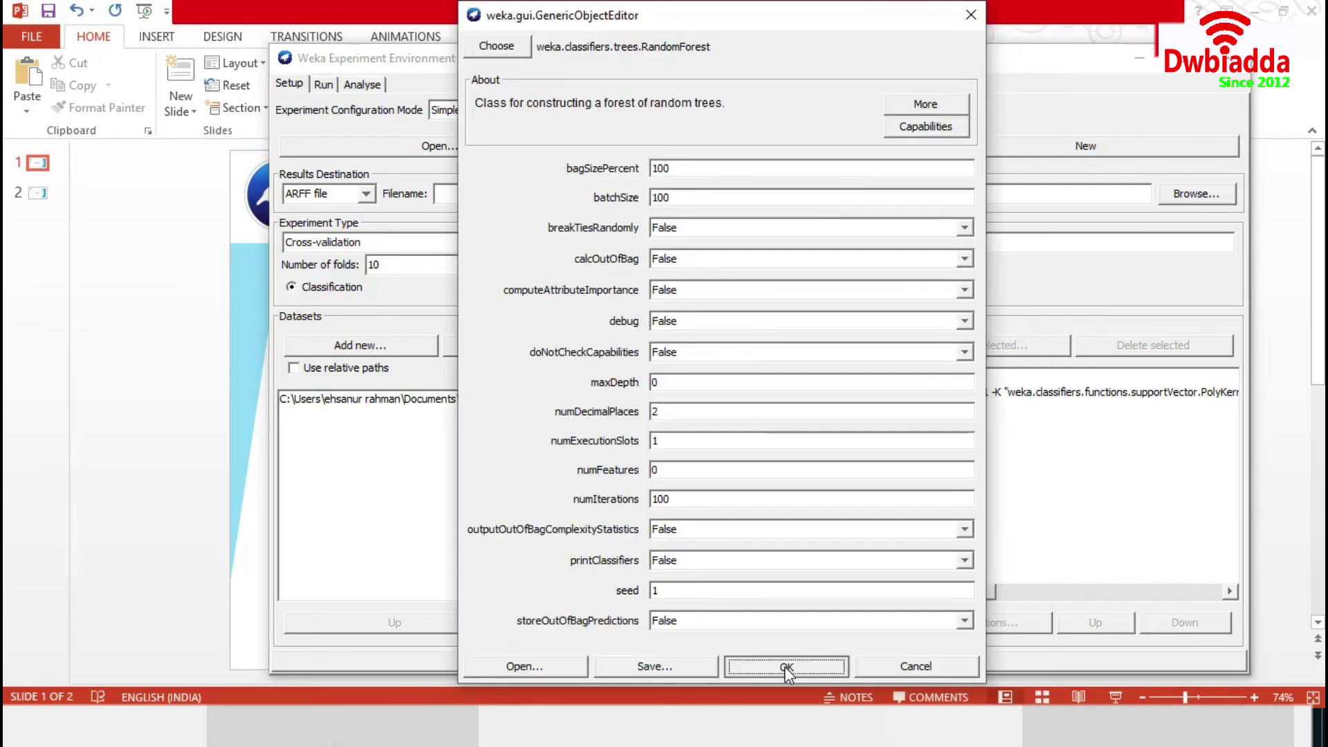
pyautogui.click(784, 666)
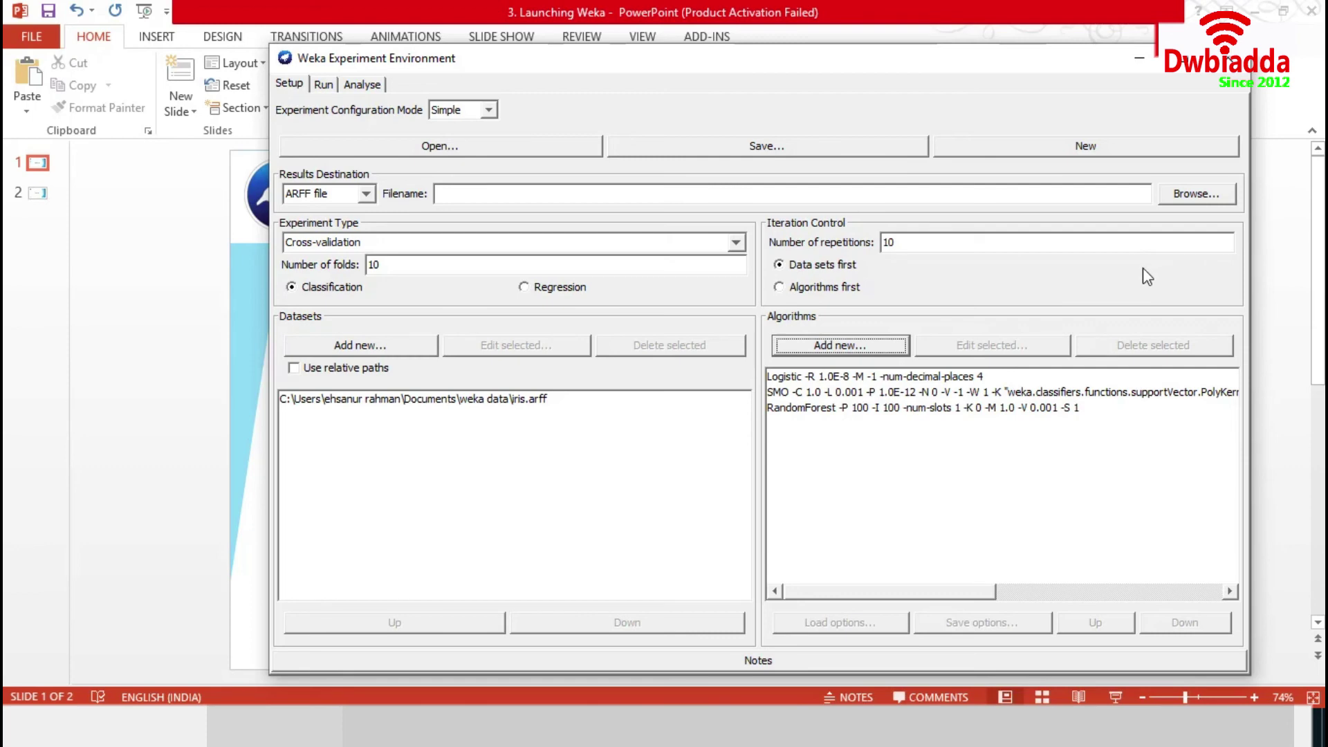
pyautogui.click(1234, 60)
pyautogui.click(727, 399)
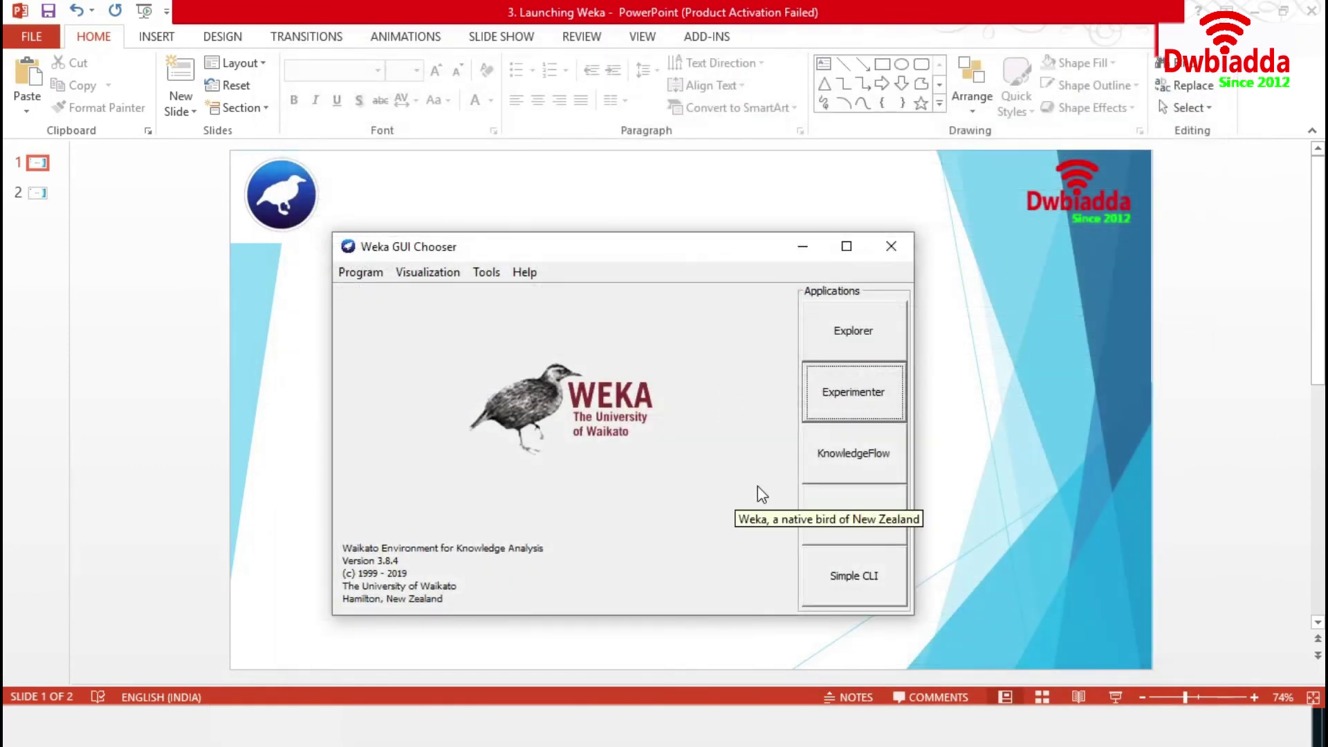
# In KnowledgeFlow, place an ArffLoader on the canvas with a ClassAssigner to its right
pyautogui.click(891, 463)
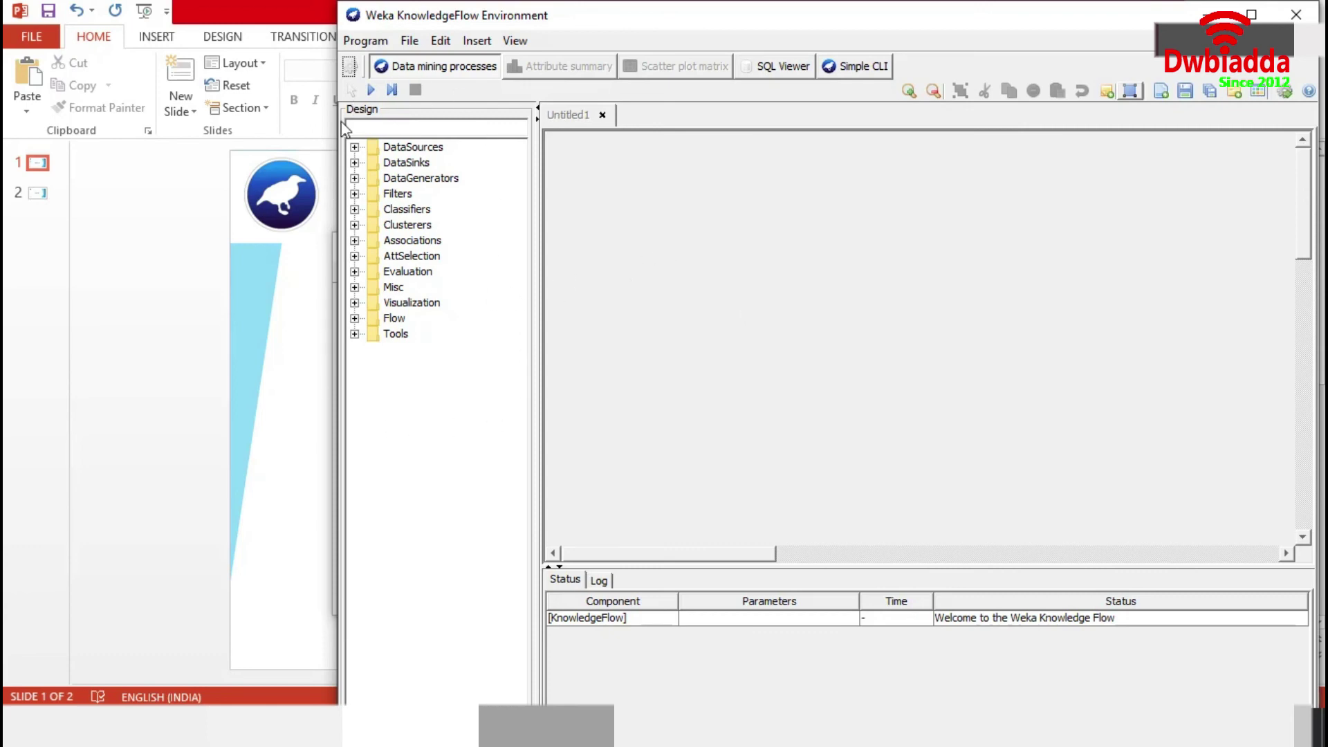
pyautogui.click(354, 147)
pyautogui.click(415, 162)
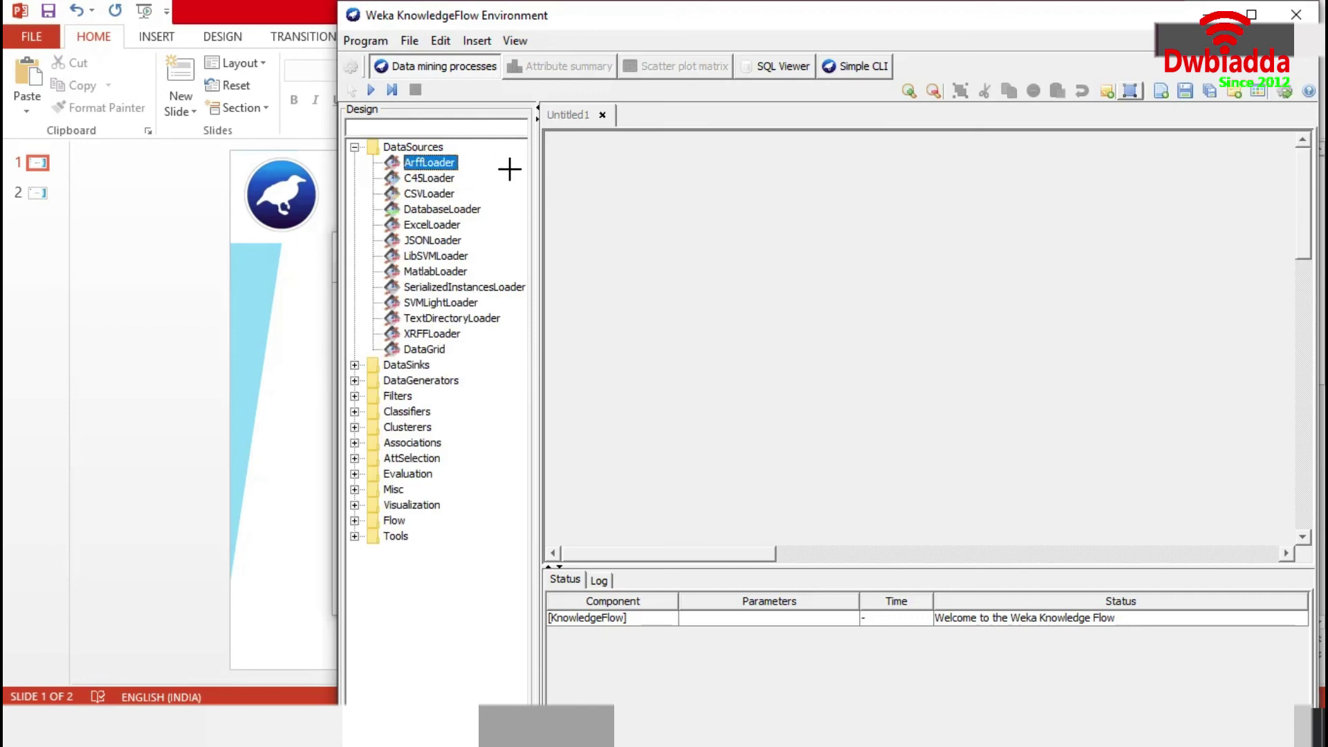
pyautogui.click(618, 177)
pyautogui.doubleClick(435, 475)
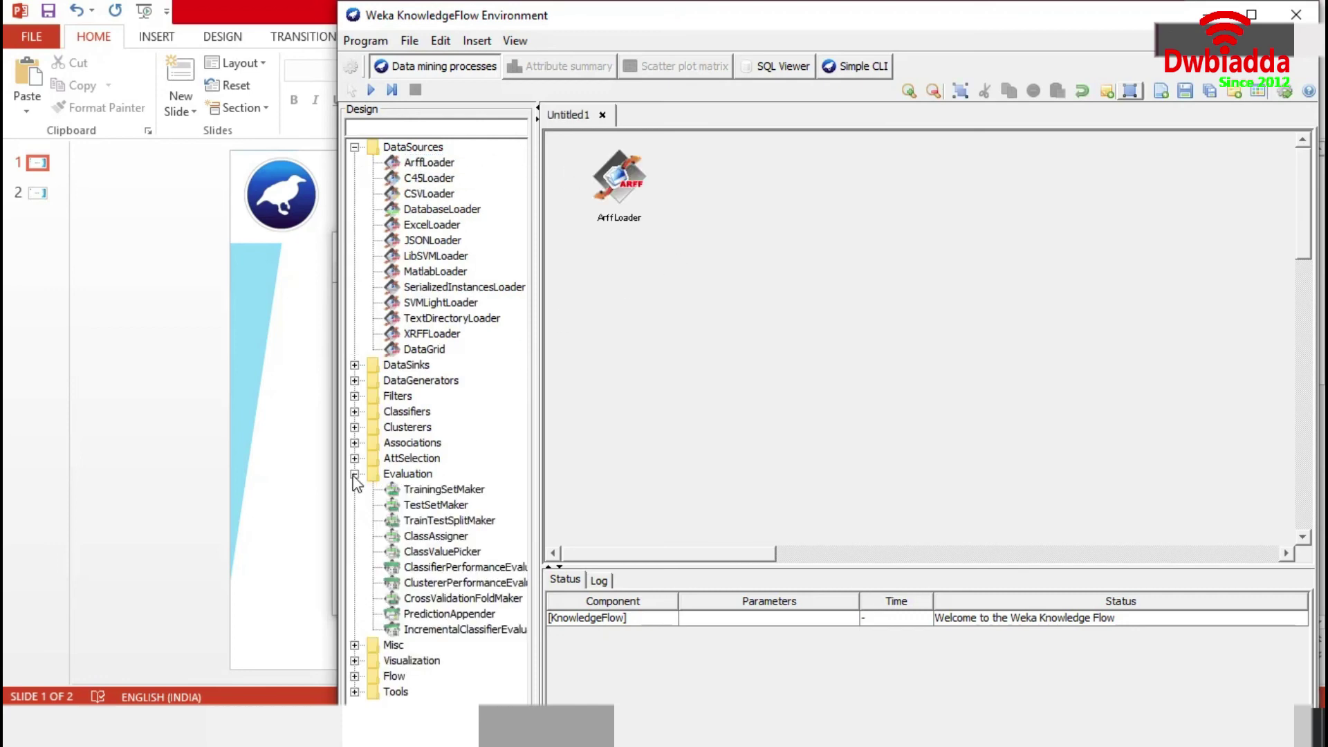
pyautogui.click(437, 537)
pyautogui.click(725, 186)
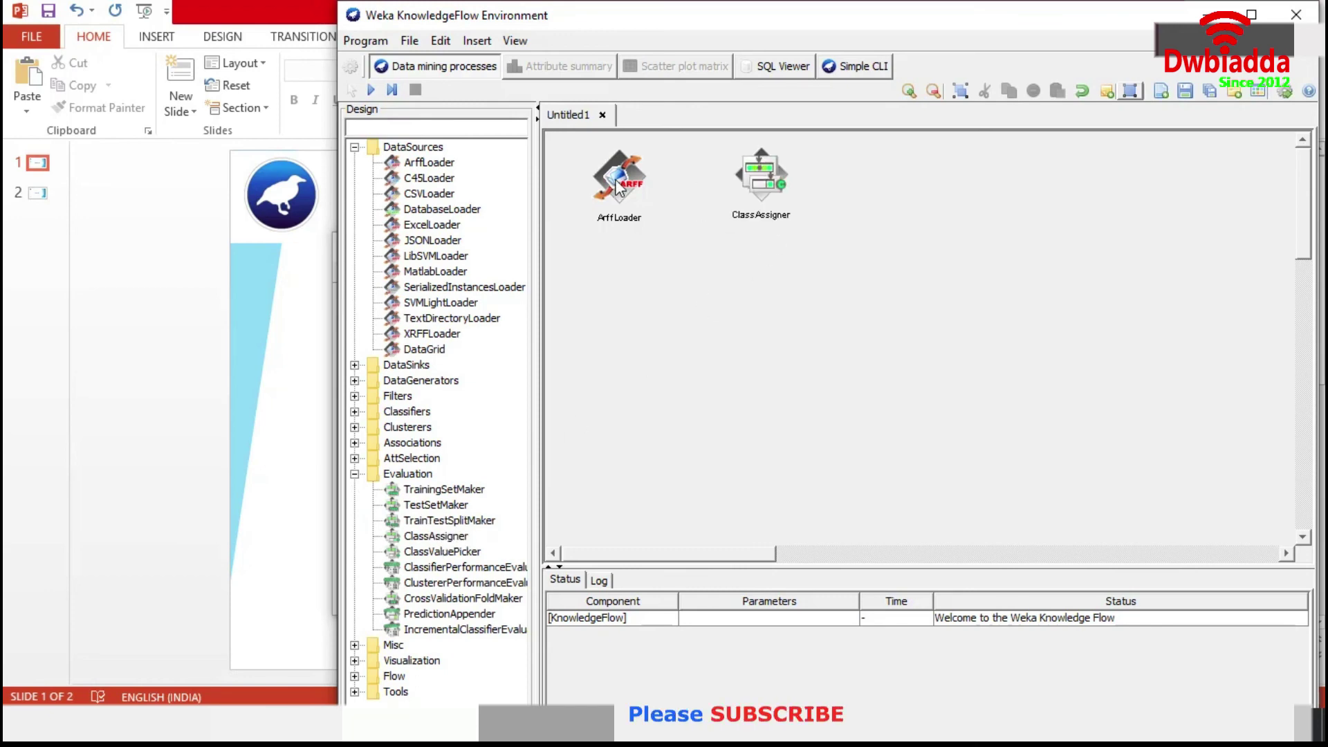
# Connect the ArffLoader's dataSet output to the ClassAssigner
pyautogui.rightClick(617, 188)
pyautogui.click(648, 296)
pyautogui.click(757, 183)
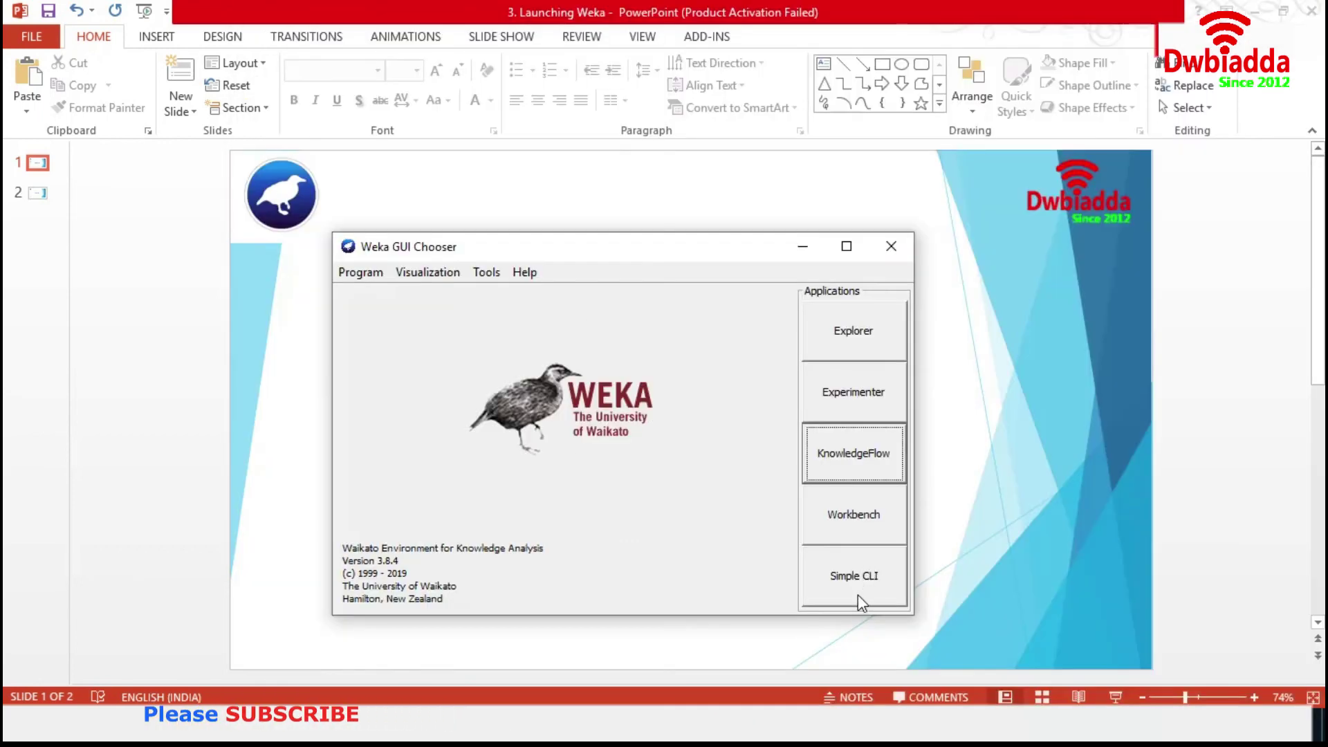
pyautogui.click(858, 591)
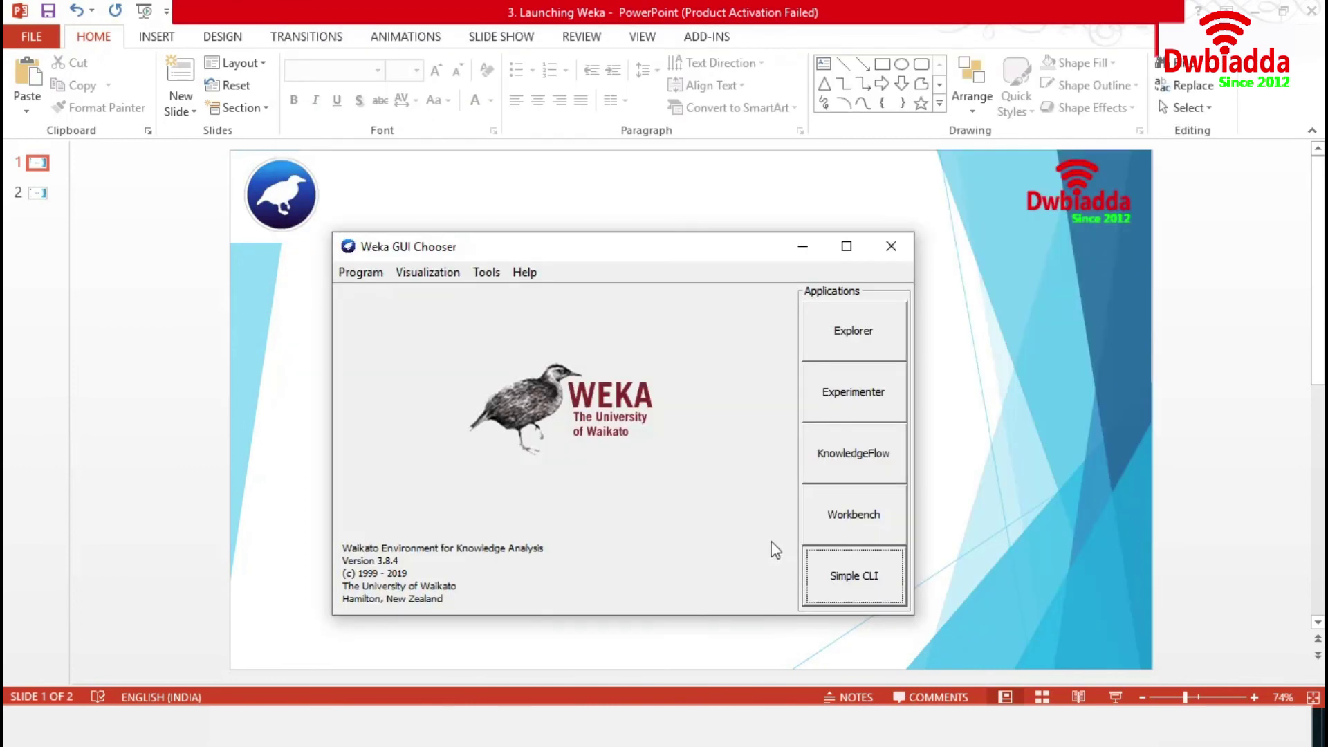
pyautogui.click(845, 526)
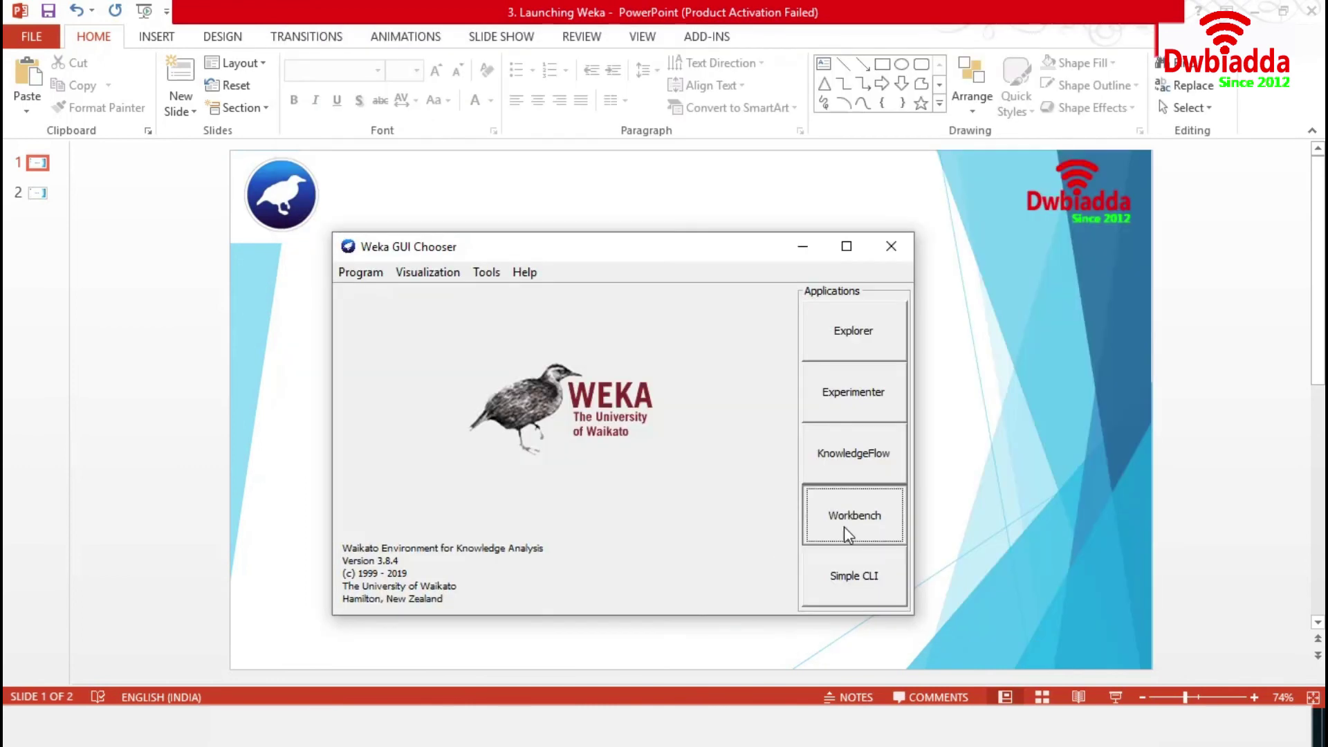